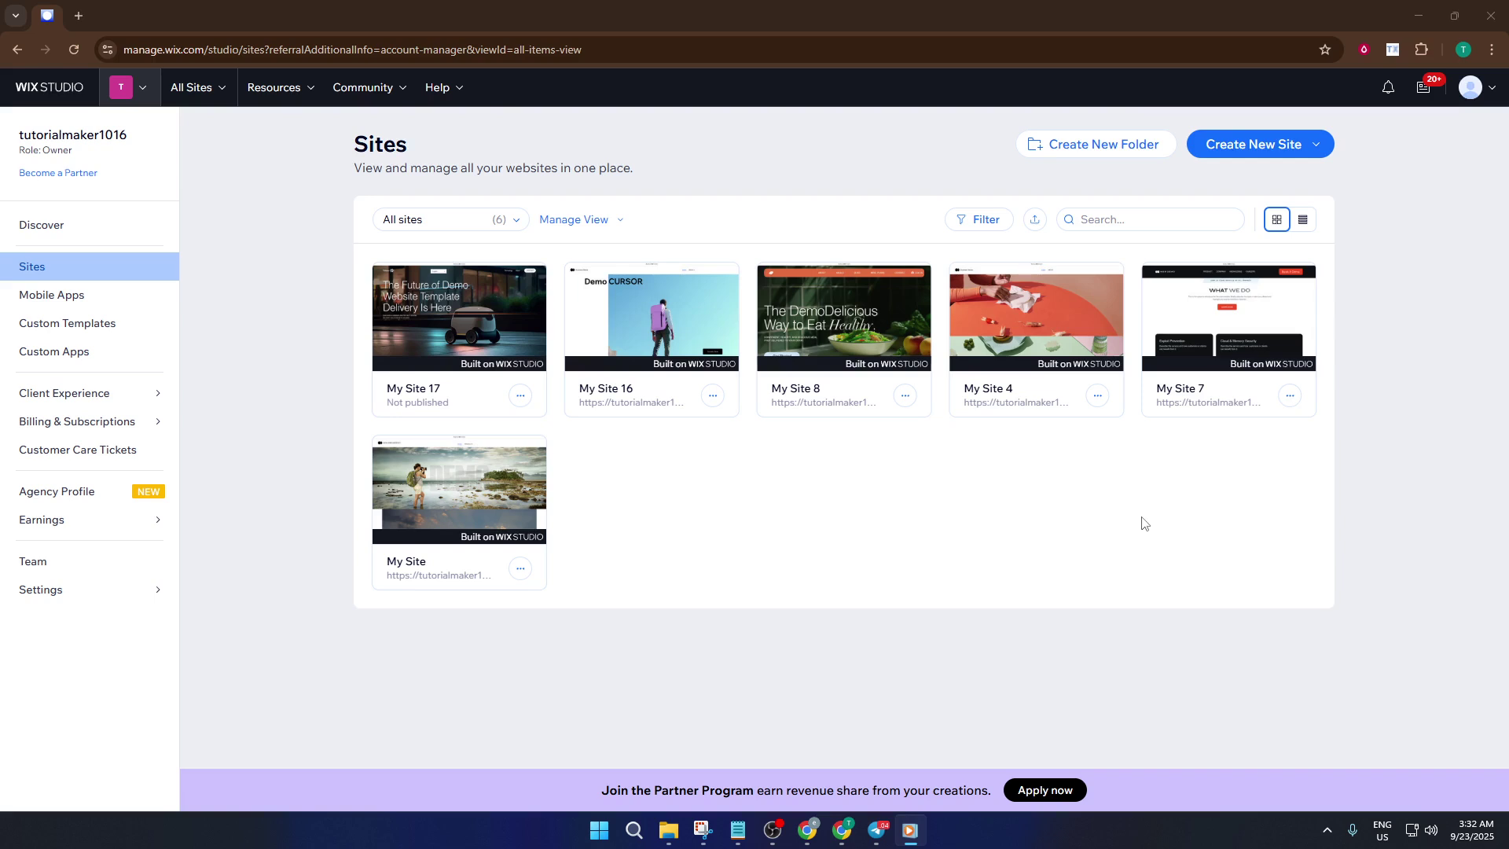
- Start a new site from a Studio template and search the template gallery for "graphic design porfolio"
{"action": "left_click", "coordinate": [1286, 149]}
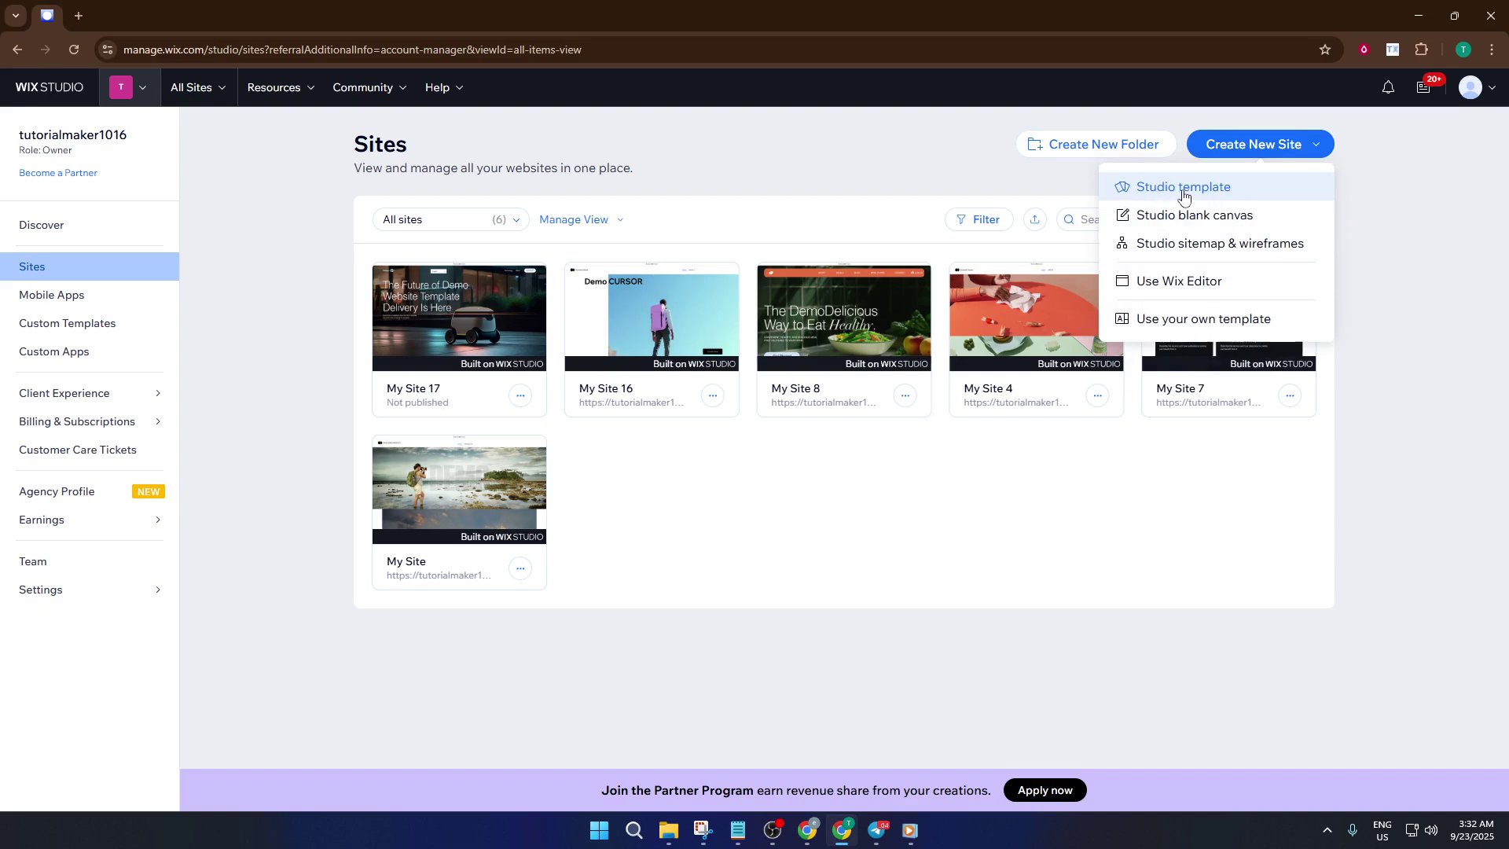
{"action": "left_click", "coordinate": [1185, 191]}
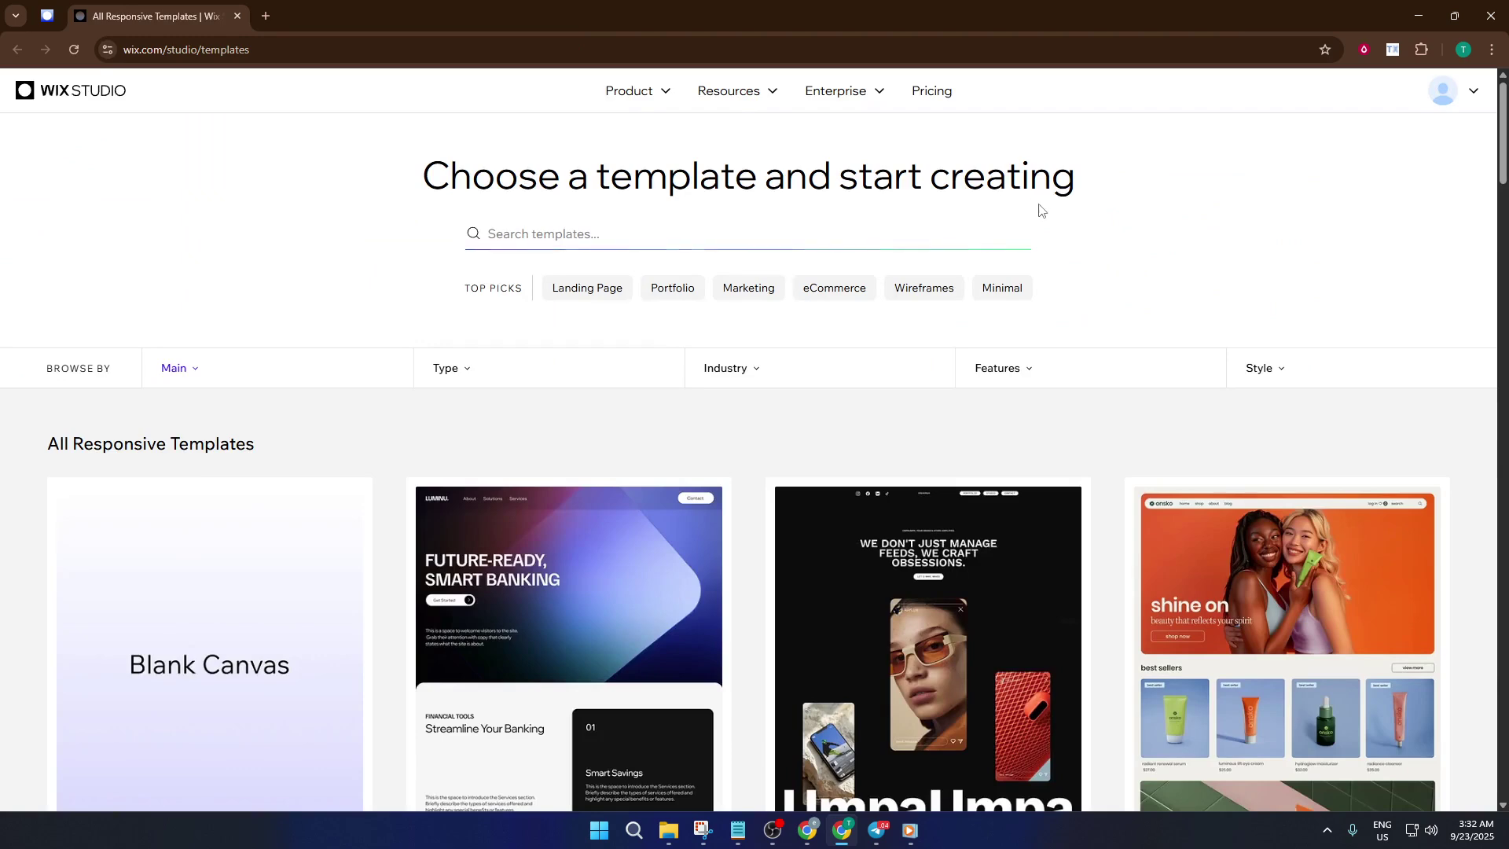
{"action": "left_click", "coordinate": [658, 228]}
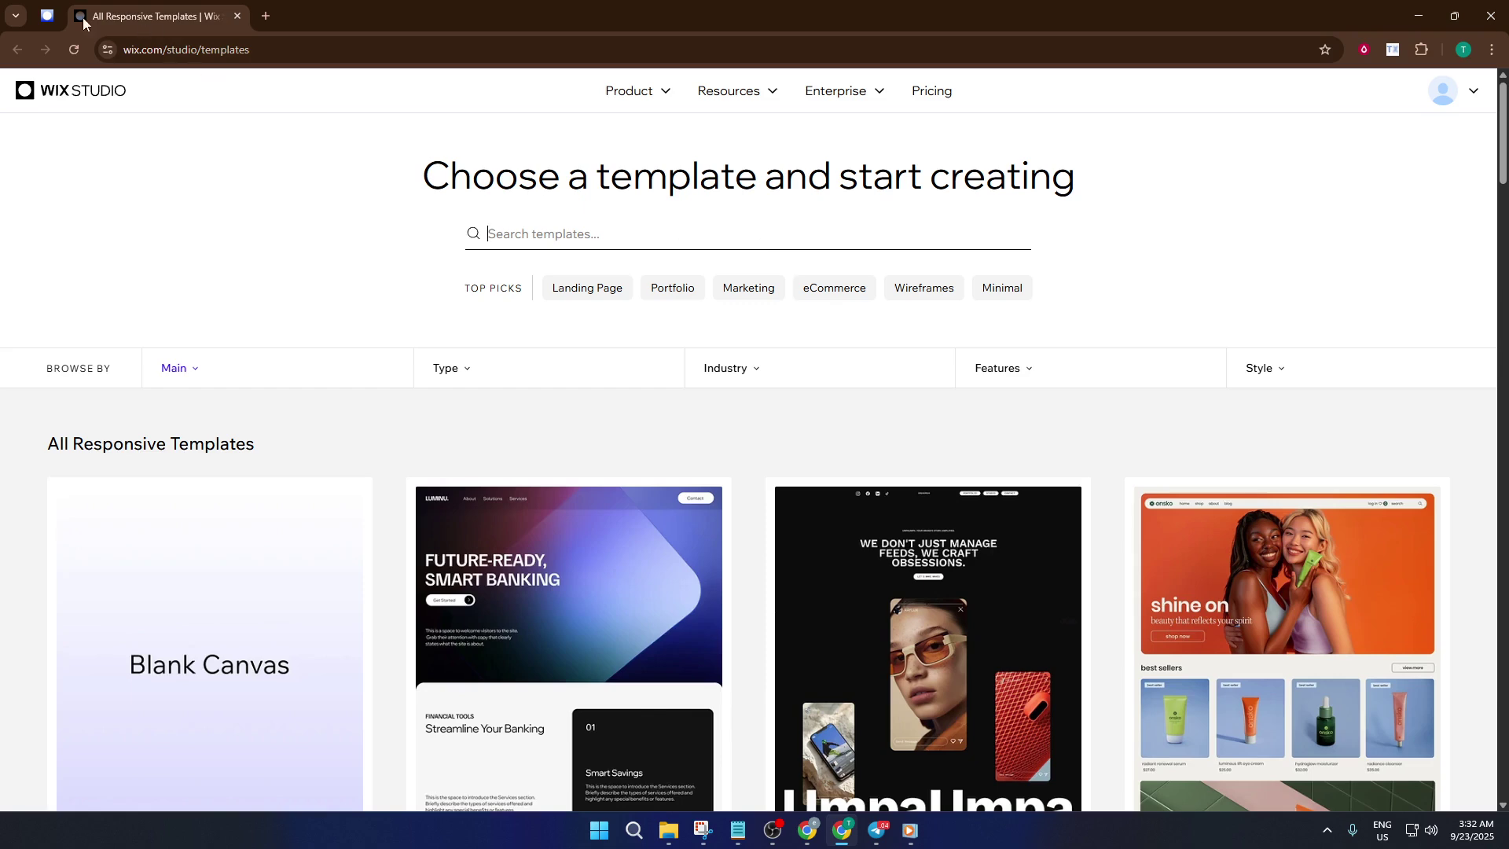
{"action": "left_click", "coordinate": [46, 16]}
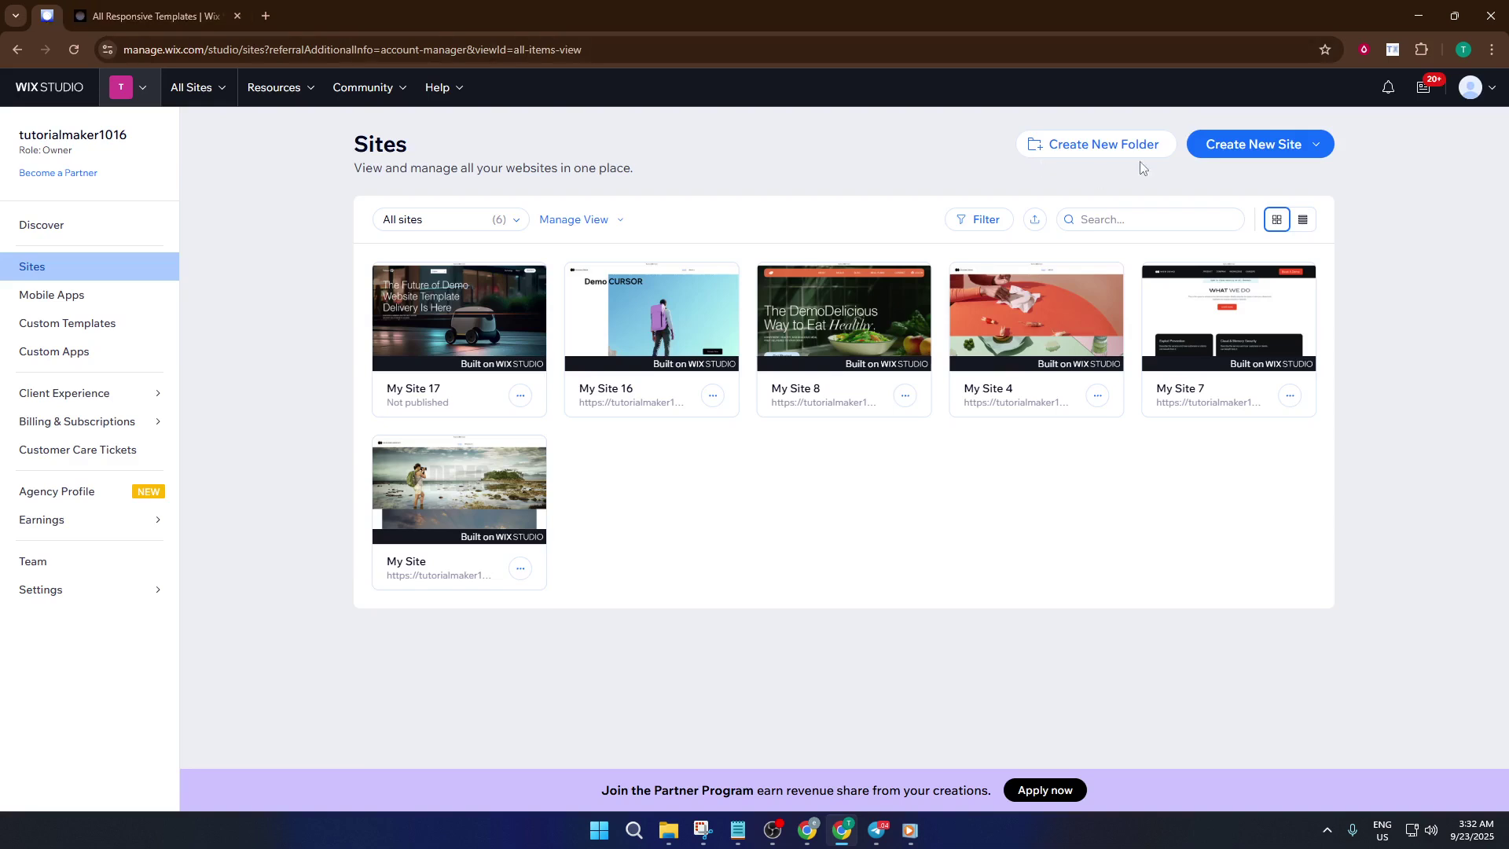
{"action": "left_click", "coordinate": [1279, 150]}
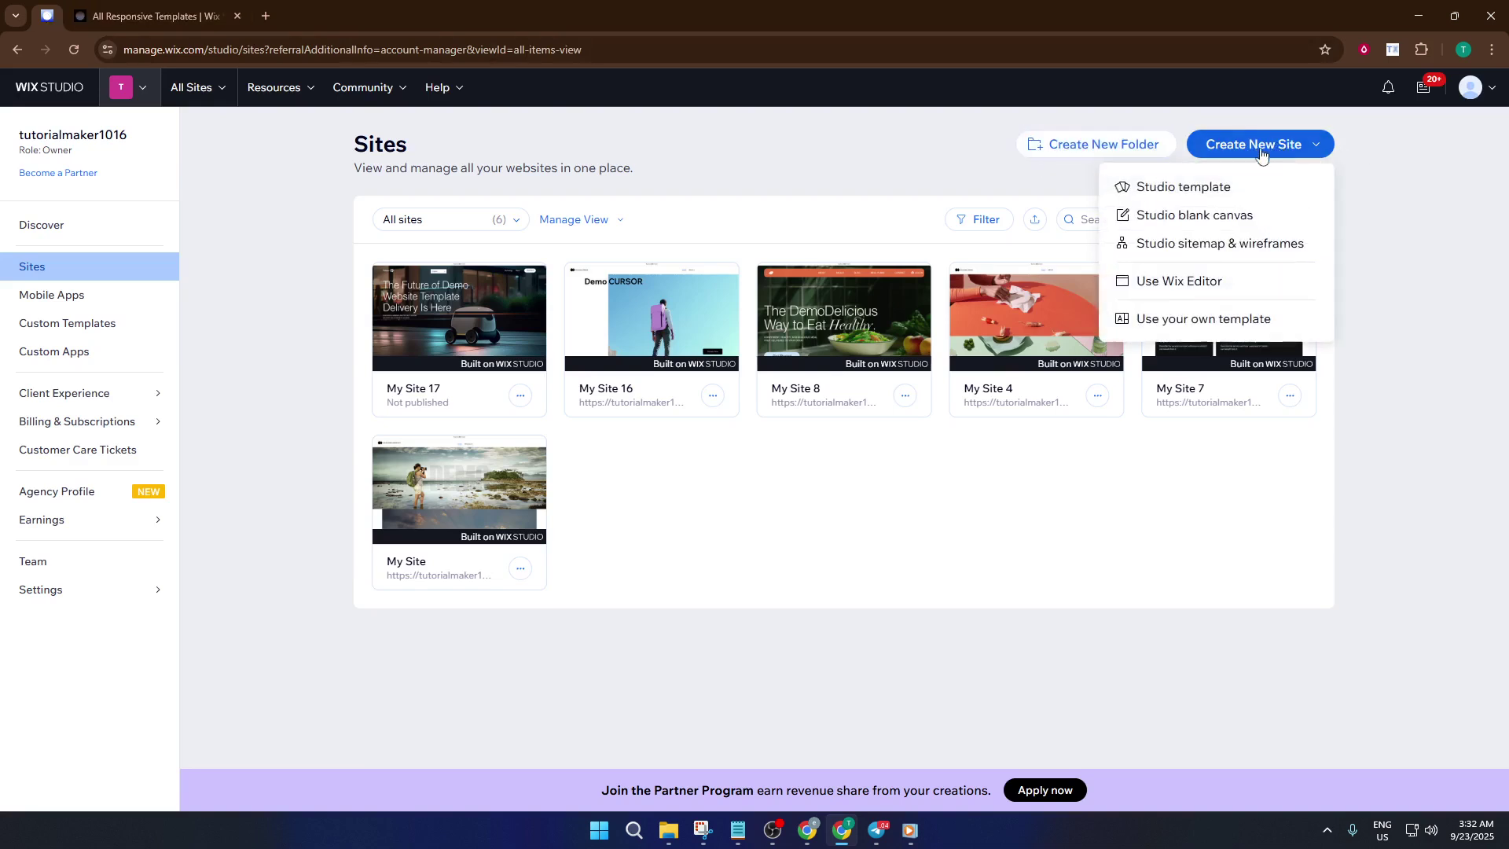
{"action": "left_click", "coordinate": [1177, 189]}
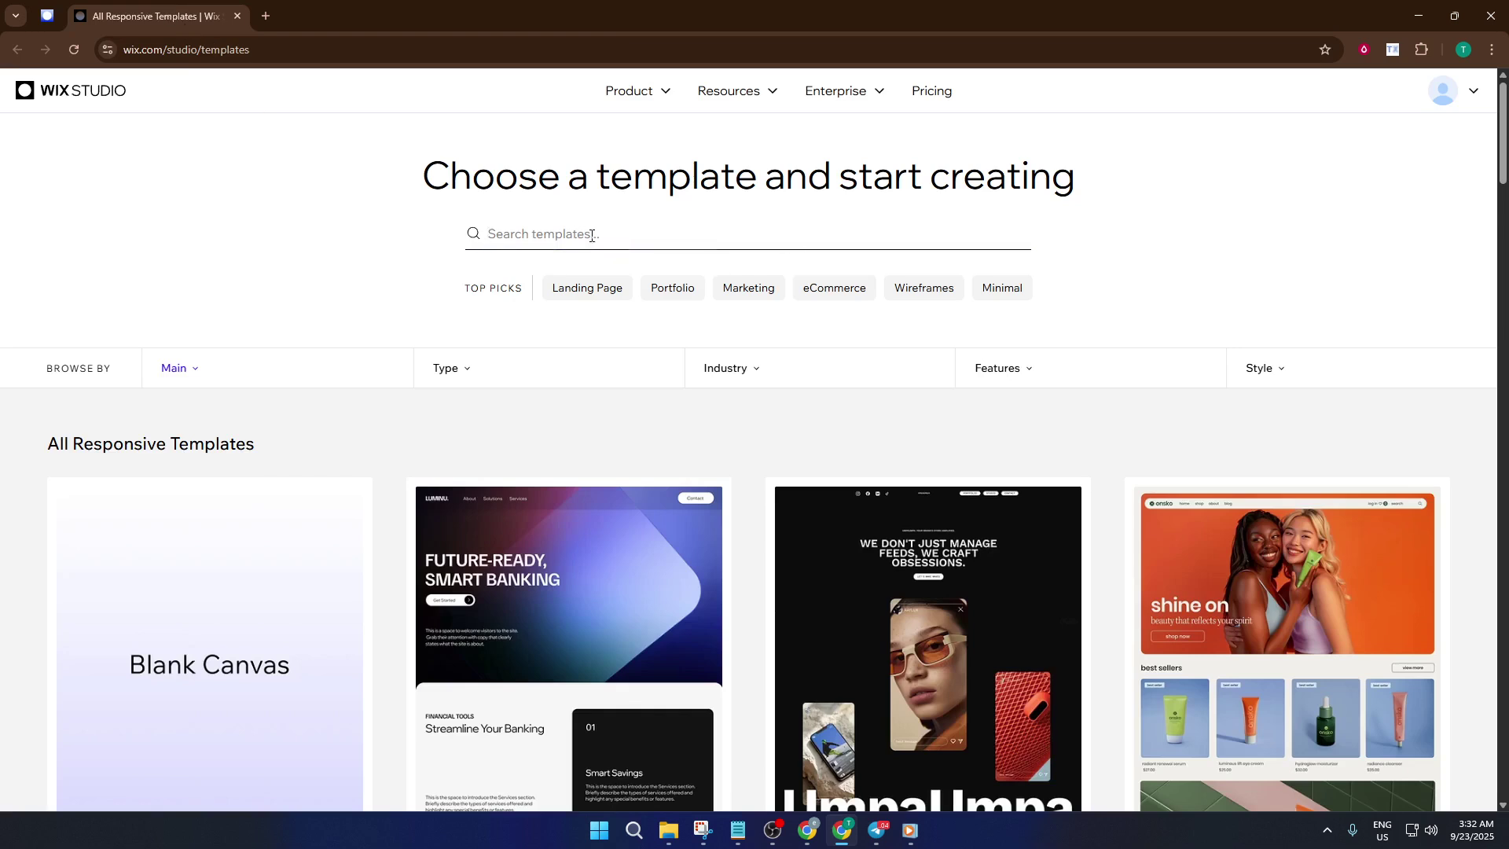
{"action": "type", "text": "graphic design porfolio"}
{"action": "key", "text": "Return"}
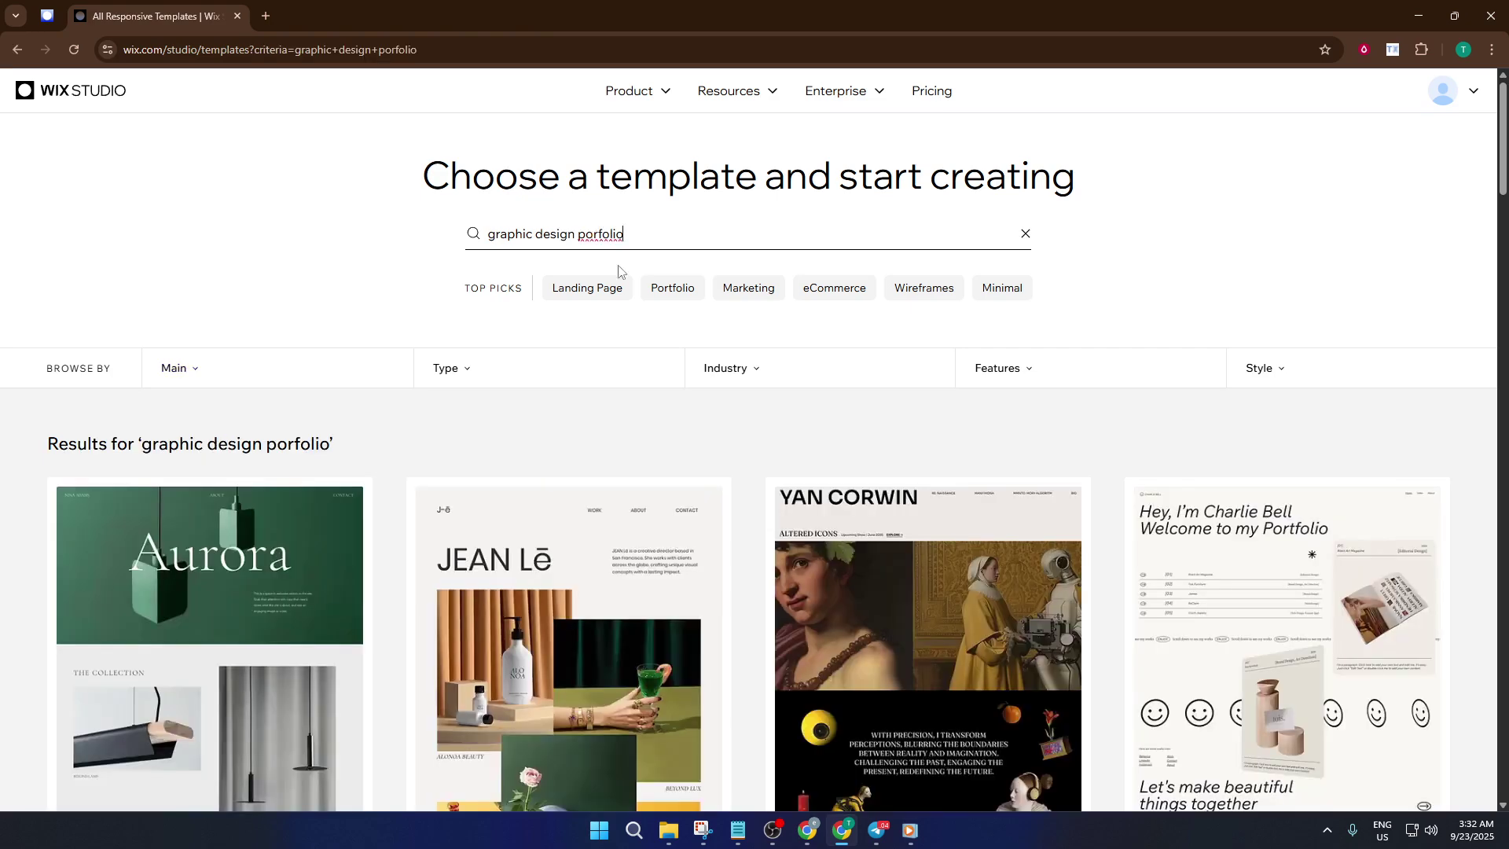
- Browse the template search results and open the Visual Portfolio template for editing
{"action": "scroll", "coordinate": [675, 322], "scroll_direction": "down", "scroll_amount": 4}
{"action": "mouse_move", "coordinate": [222, 325]}
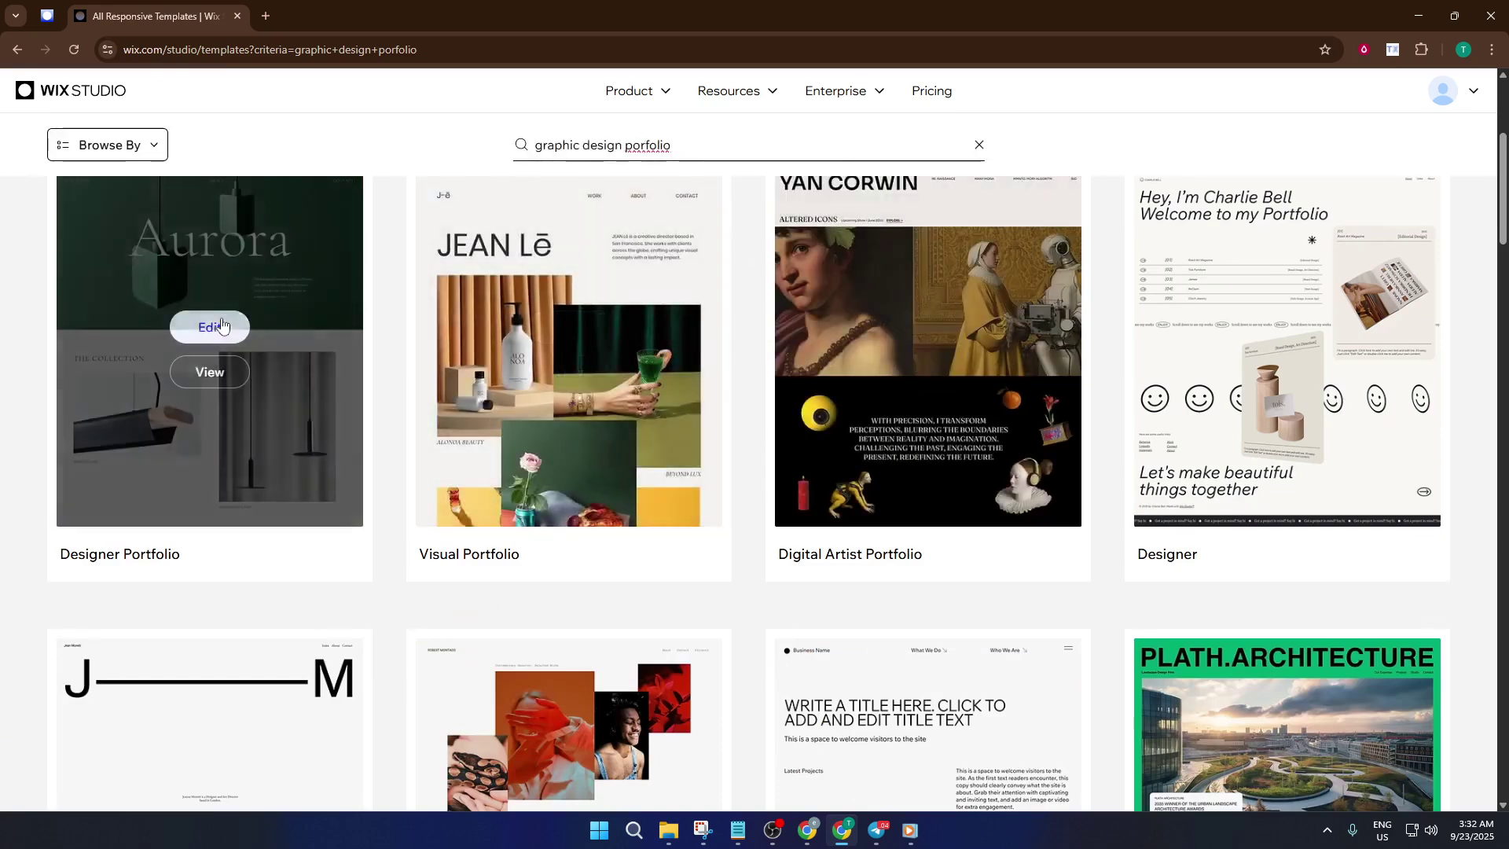
{"action": "scroll", "coordinate": [1269, 408], "scroll_direction": "down", "scroll_amount": 3}
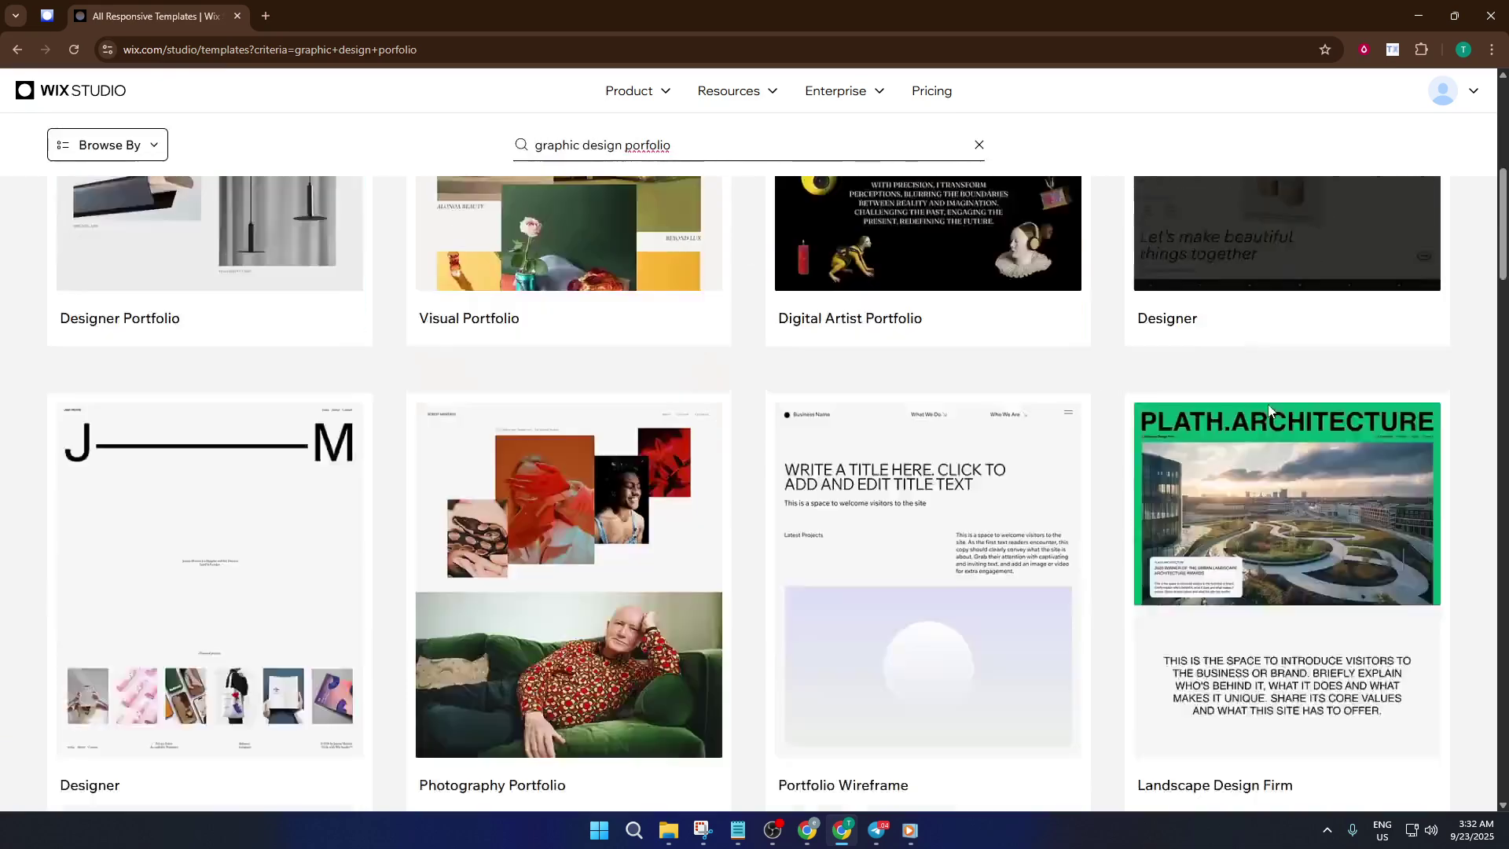
{"action": "scroll", "coordinate": [1269, 410], "scroll_direction": "down", "scroll_amount": 1}
{"action": "mouse_move", "coordinate": [184, 451]}
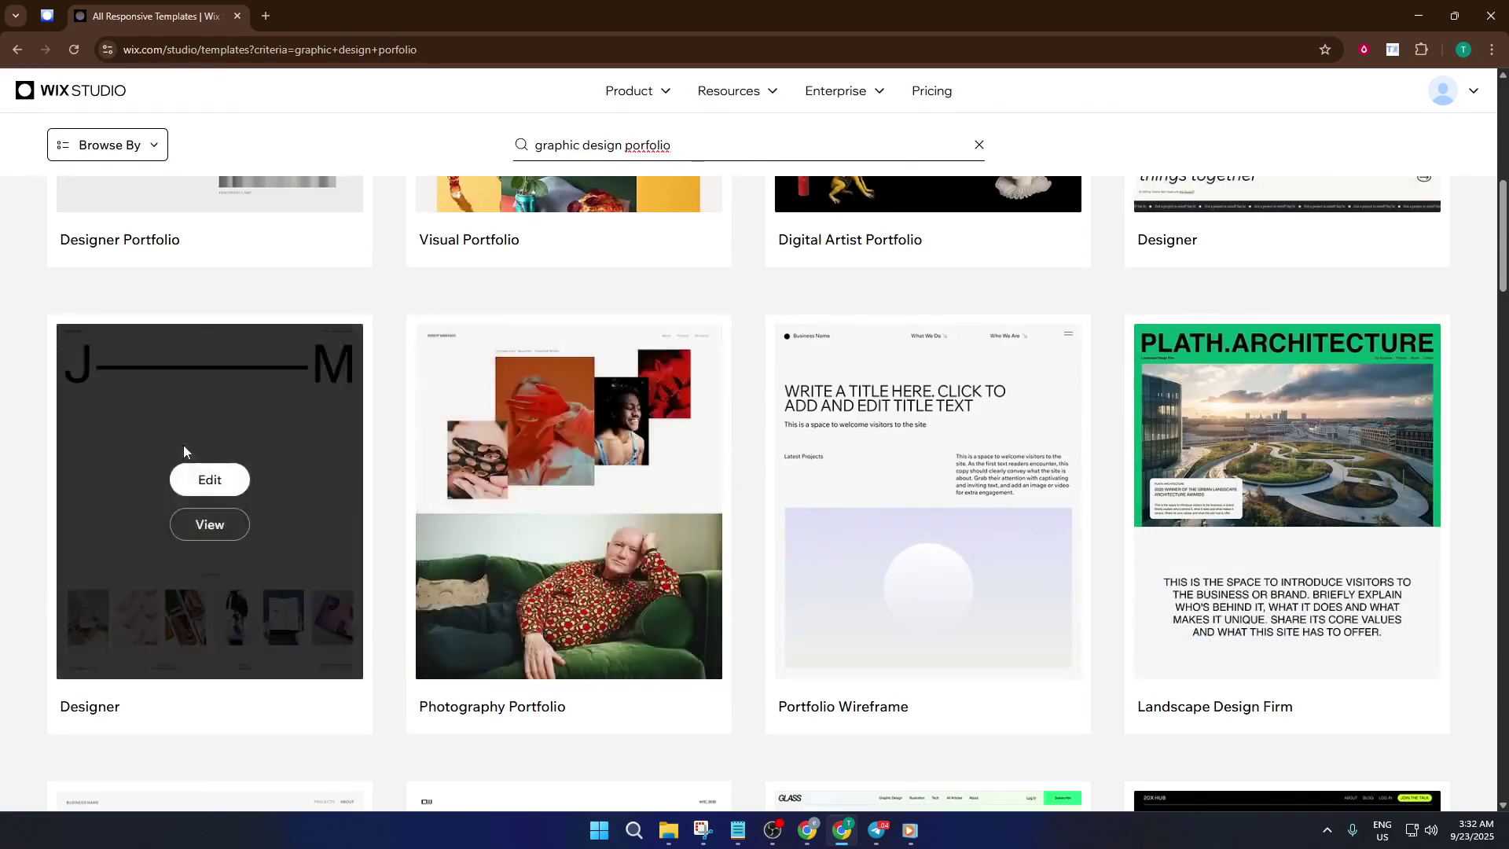
{"action": "scroll", "coordinate": [257, 492], "scroll_direction": "down", "scroll_amount": 3}
{"action": "scroll", "coordinate": [745, 603], "scroll_direction": "down", "scroll_amount": 2}
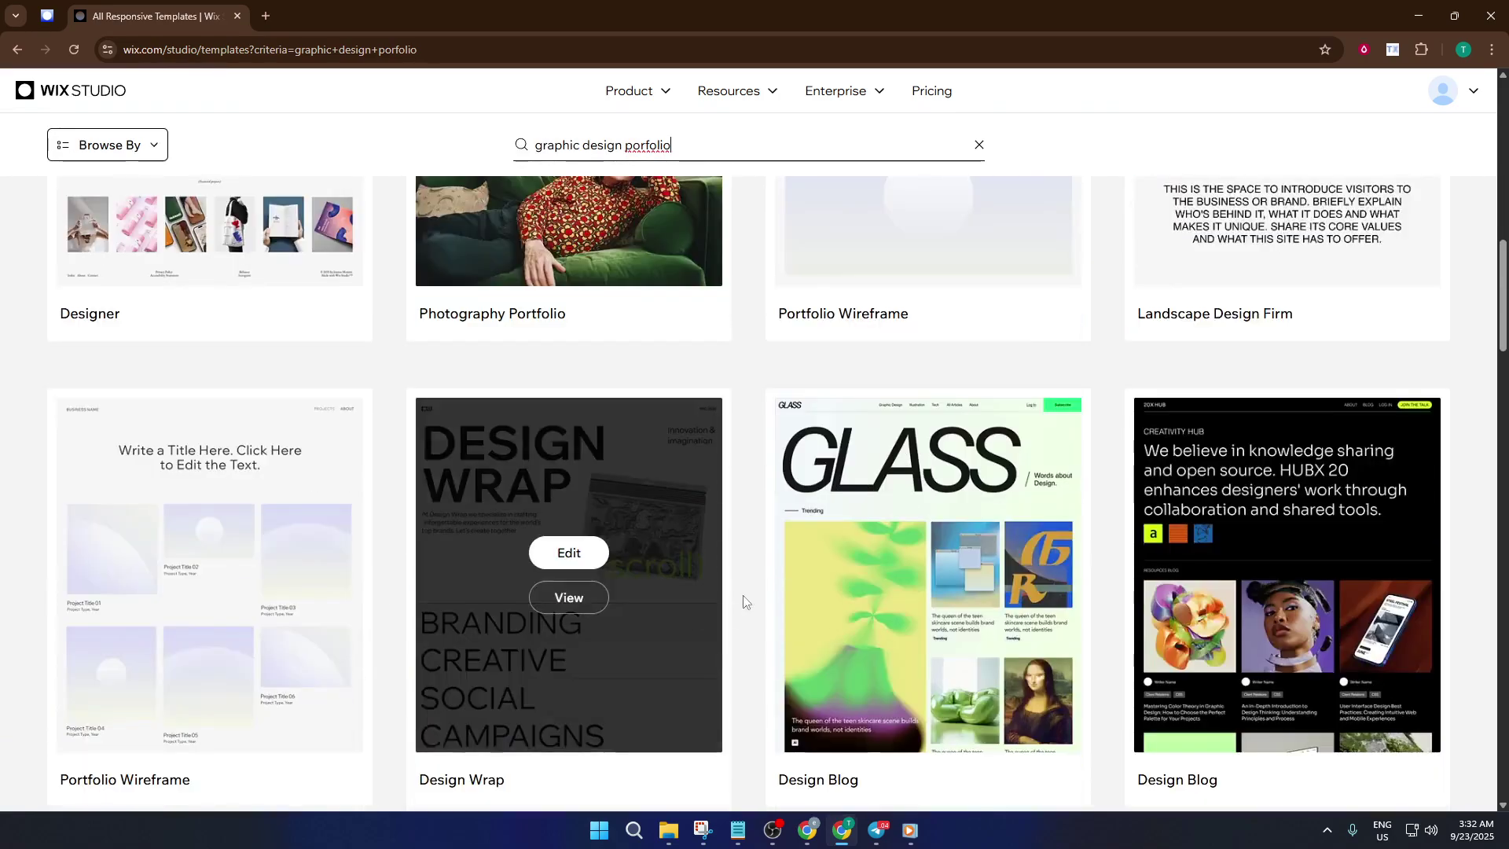
{"action": "scroll", "coordinate": [792, 597], "scroll_direction": "down", "scroll_amount": 12}
{"action": "scroll", "coordinate": [794, 597], "scroll_direction": "up", "scroll_amount": 8}
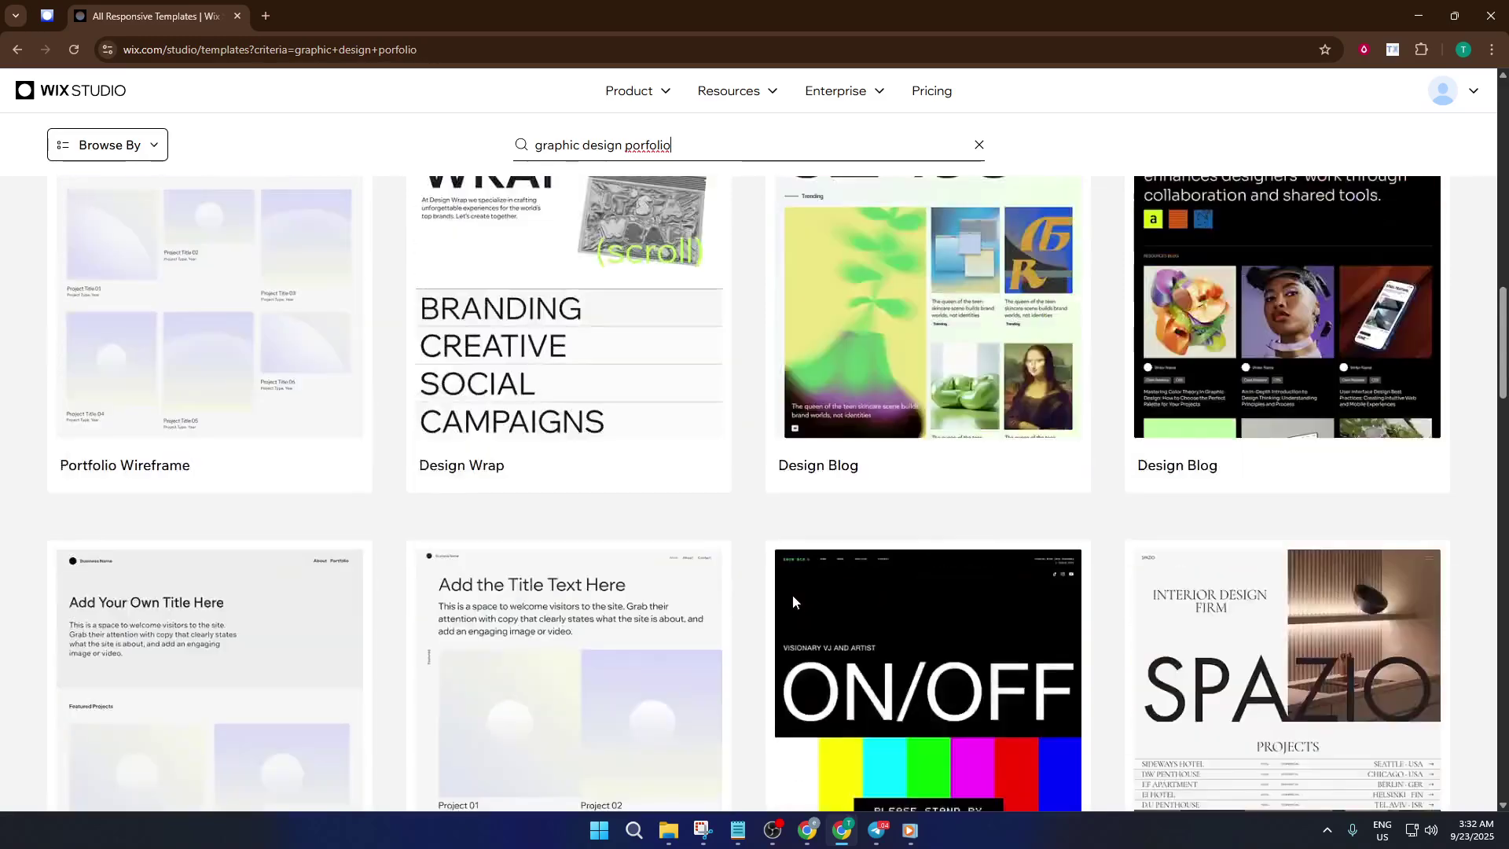
{"action": "scroll", "coordinate": [792, 594], "scroll_direction": "up", "scroll_amount": 15}
{"action": "mouse_move", "coordinate": [625, 497]}
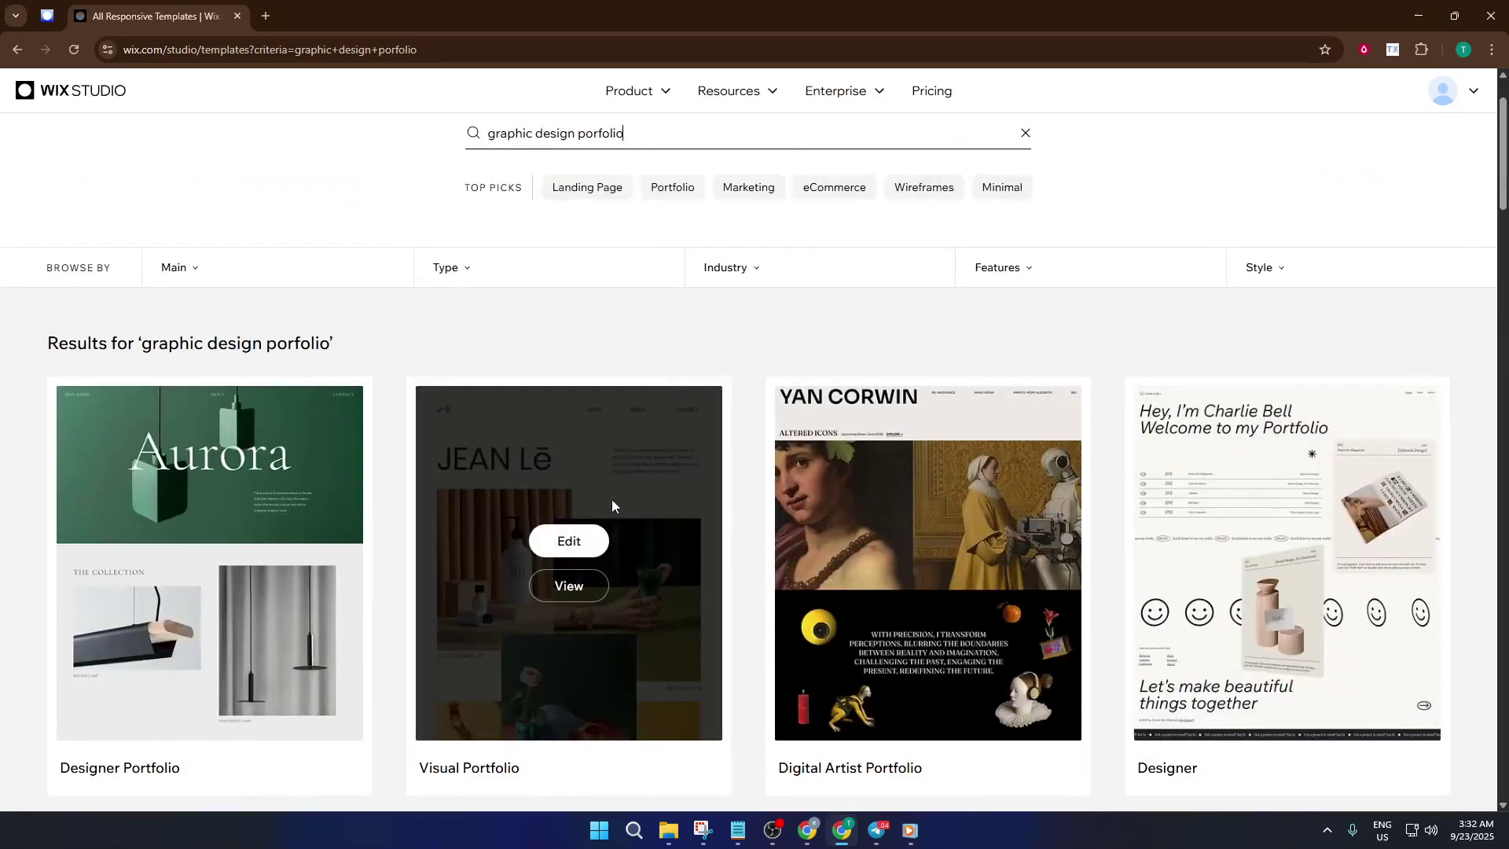
{"action": "left_click", "coordinate": [580, 549]}
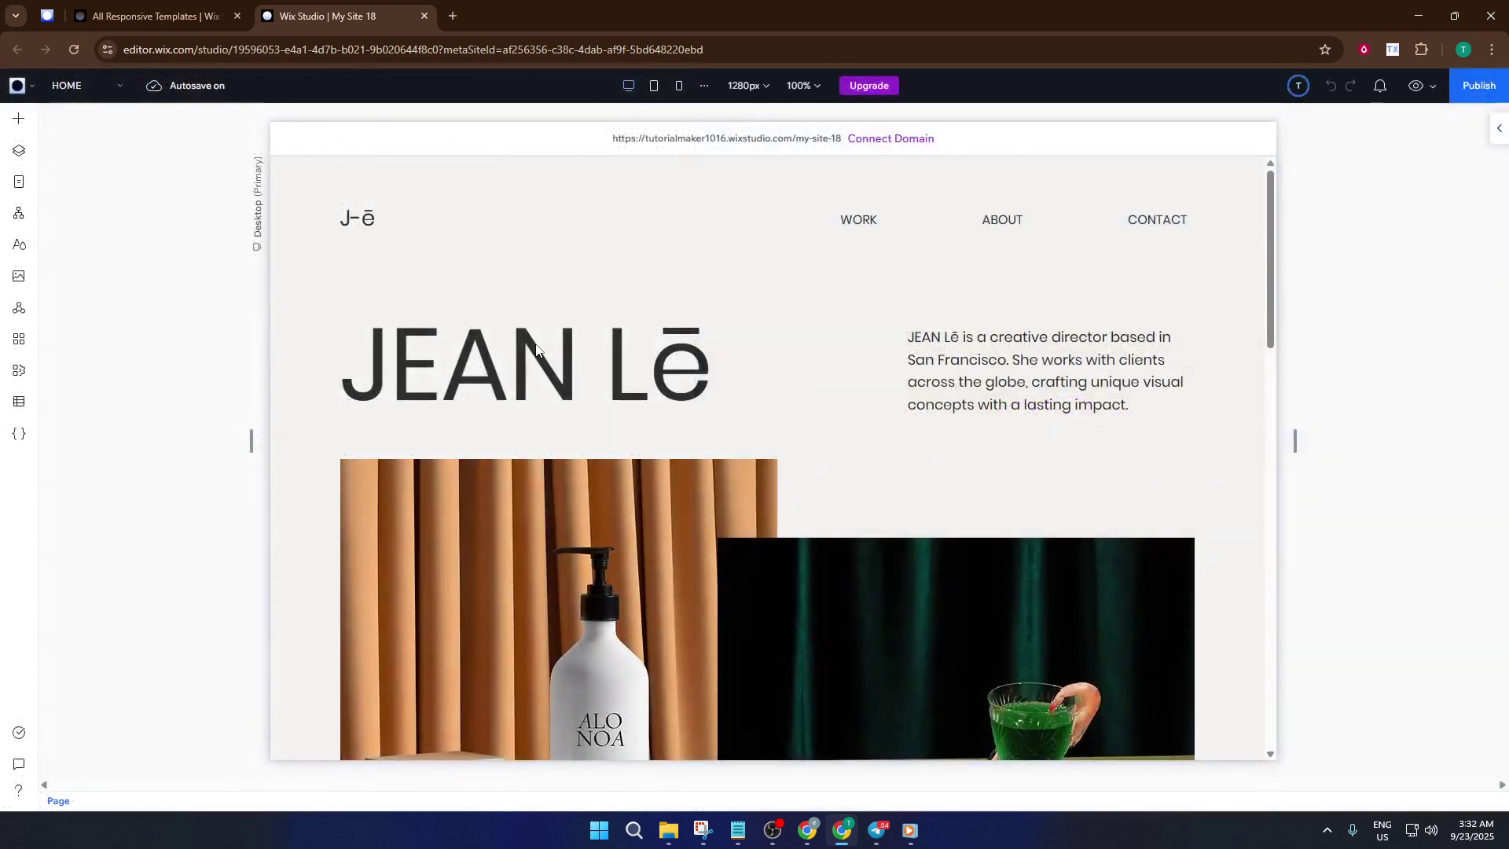
- Replace the large heading text at the start of the home page with the portfolio owner's full name
{"action": "left_click", "coordinate": [574, 342]}
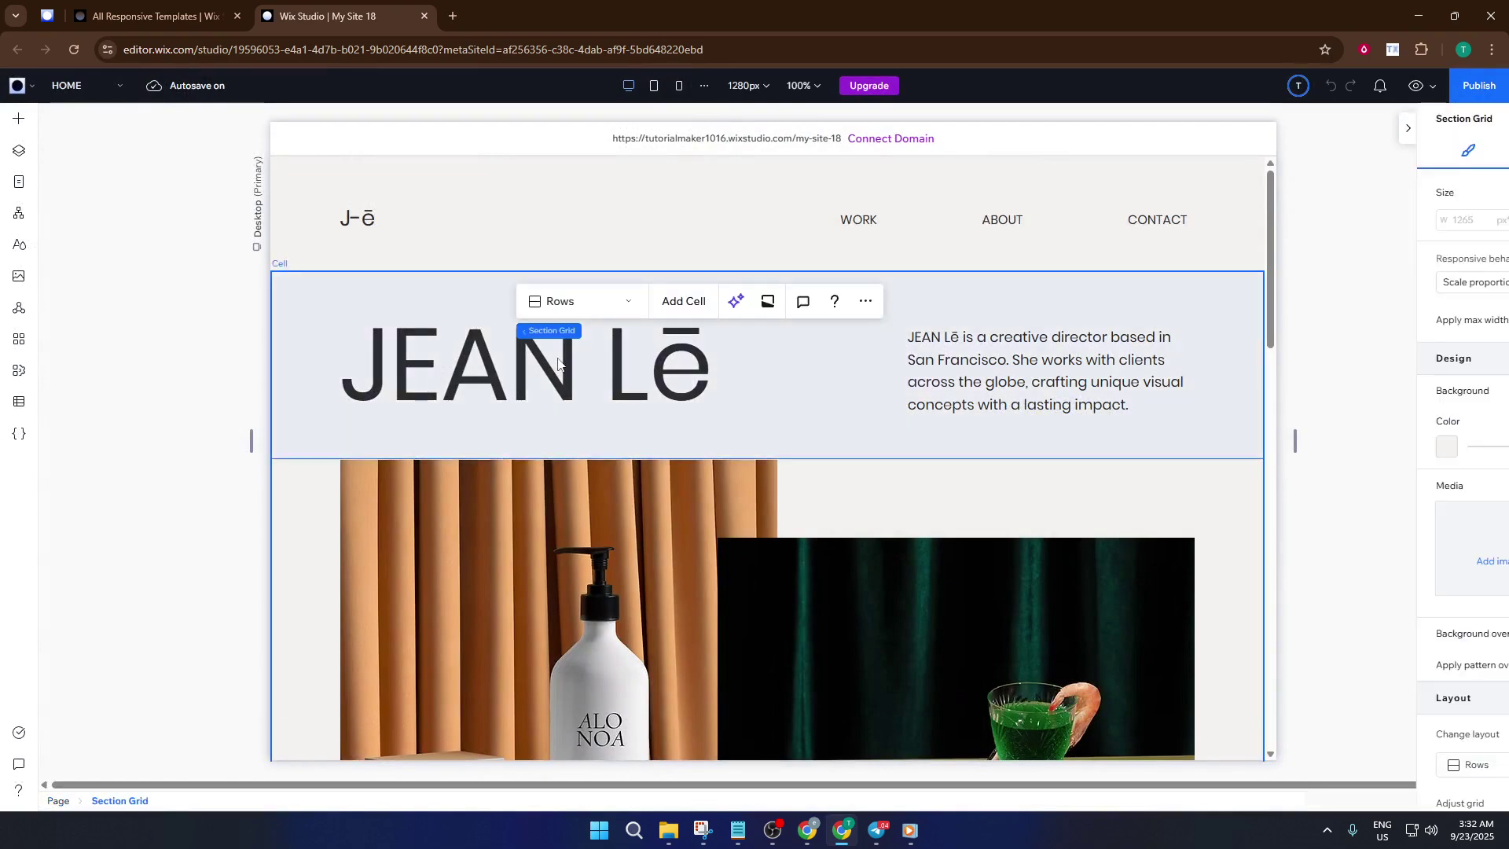
{"action": "left_click", "coordinate": [558, 363]}
{"action": "left_click", "coordinate": [594, 363]}
{"action": "left_click", "coordinate": [594, 358]}
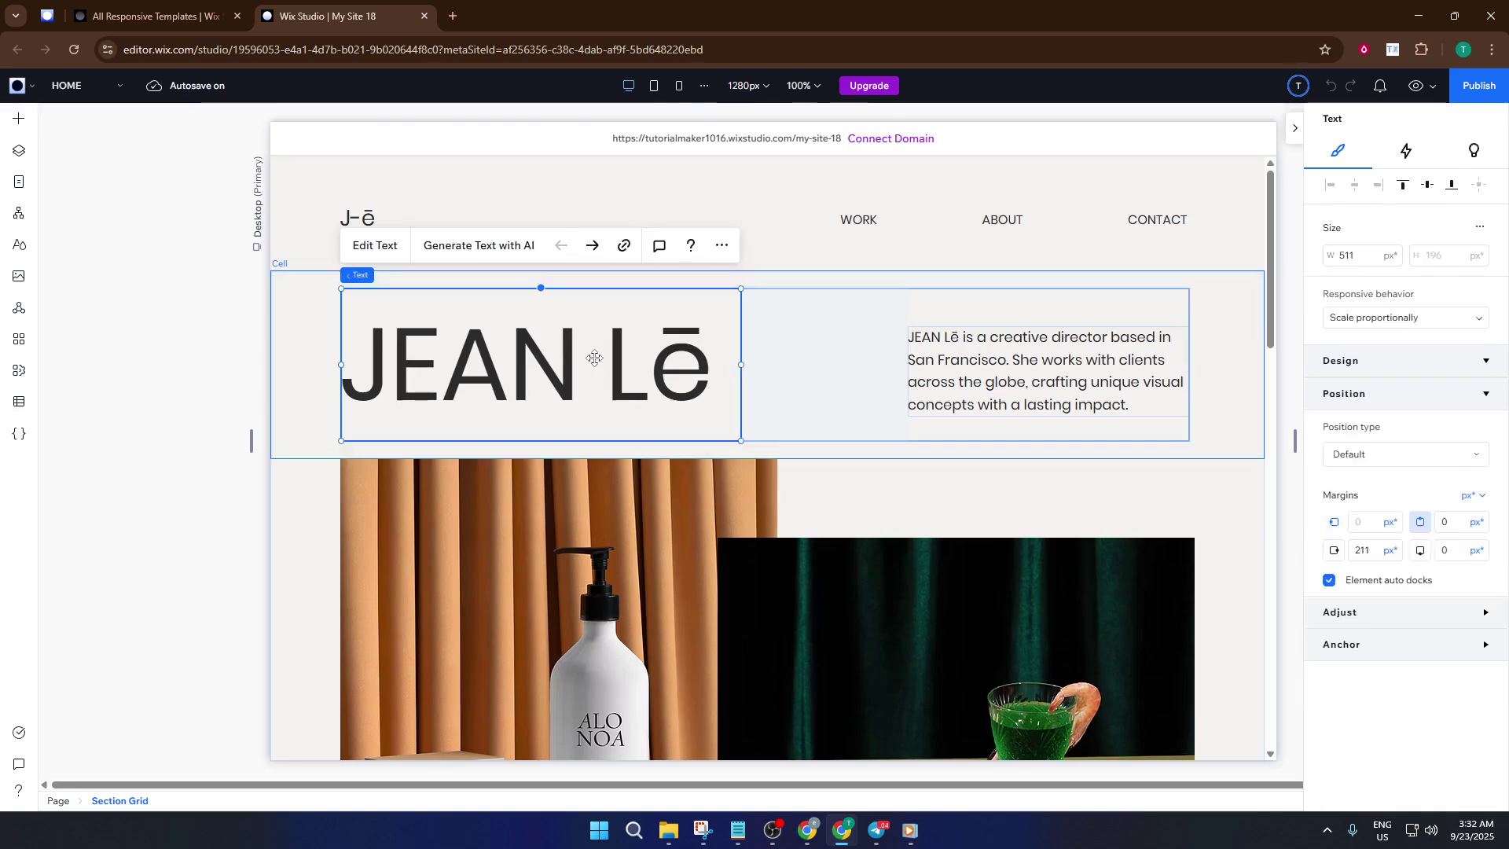
{"action": "double_click", "coordinate": [595, 357]}
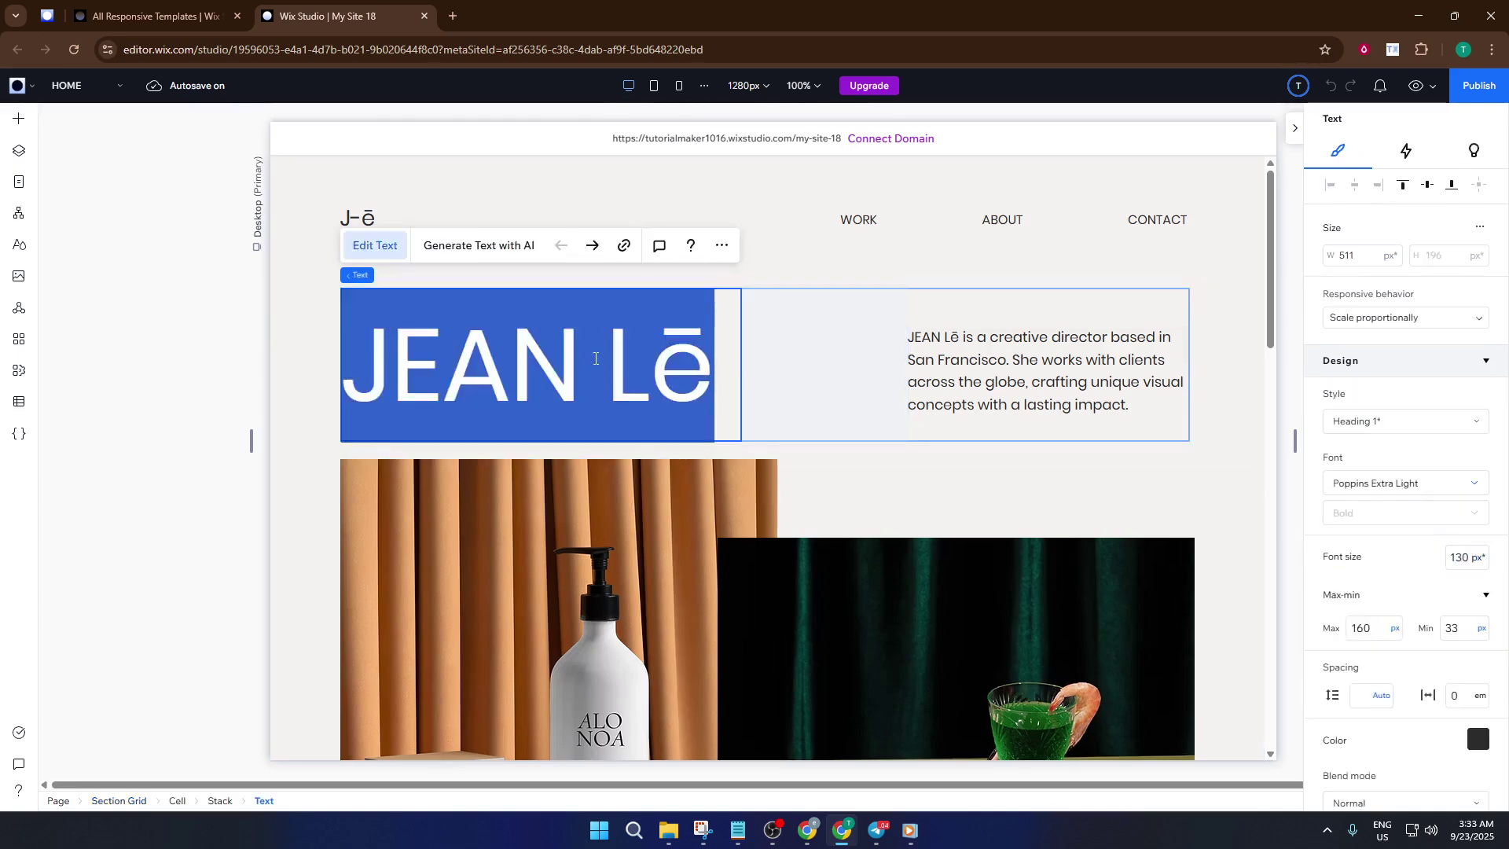
{"action": "type", "text": "H"}
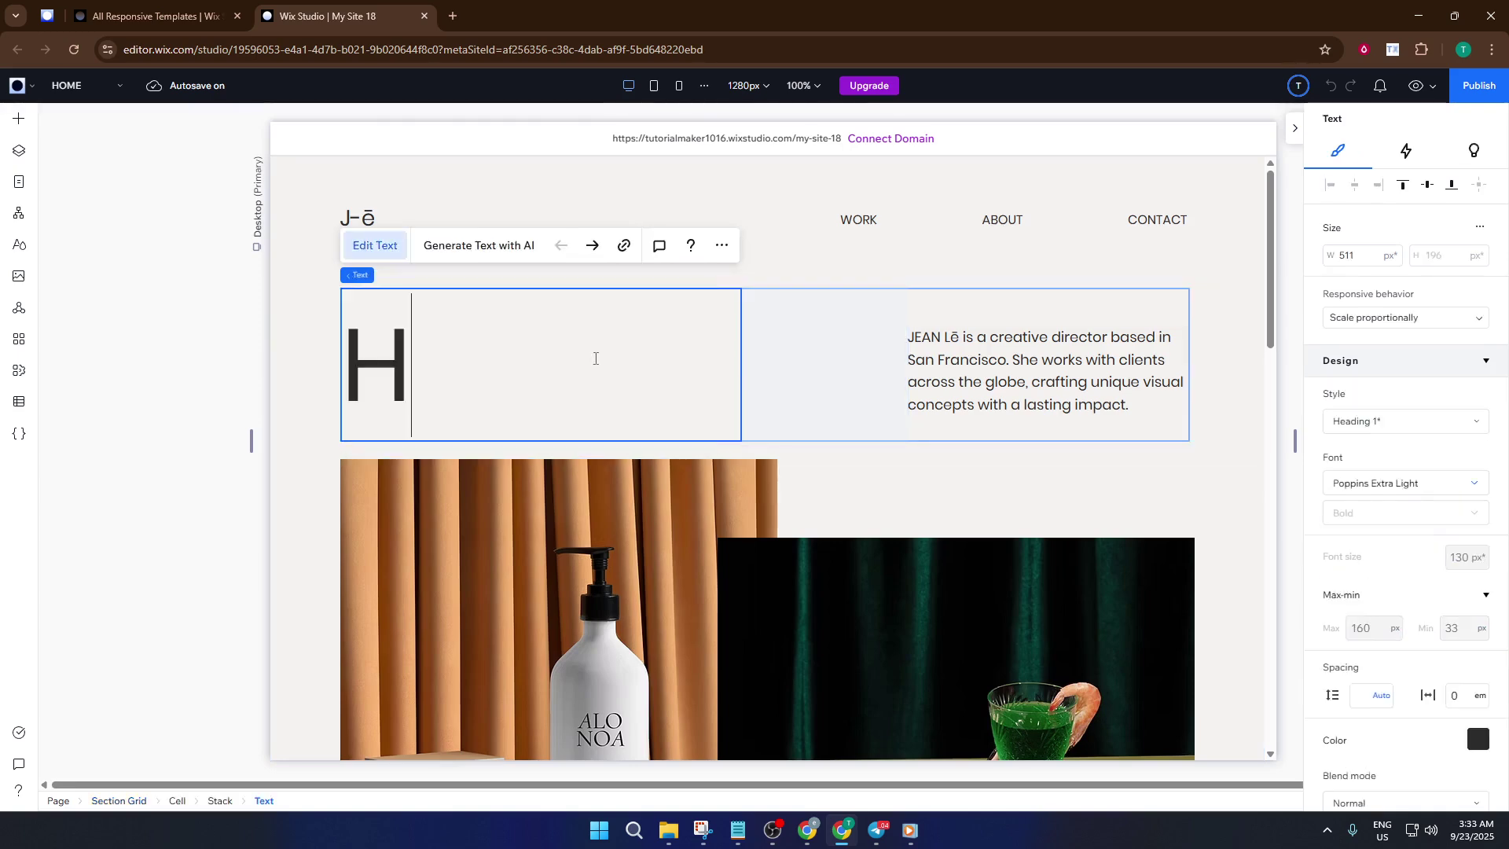
{"action": "key", "text": "BackSpace"}
{"action": "type", "text": "Jane"}
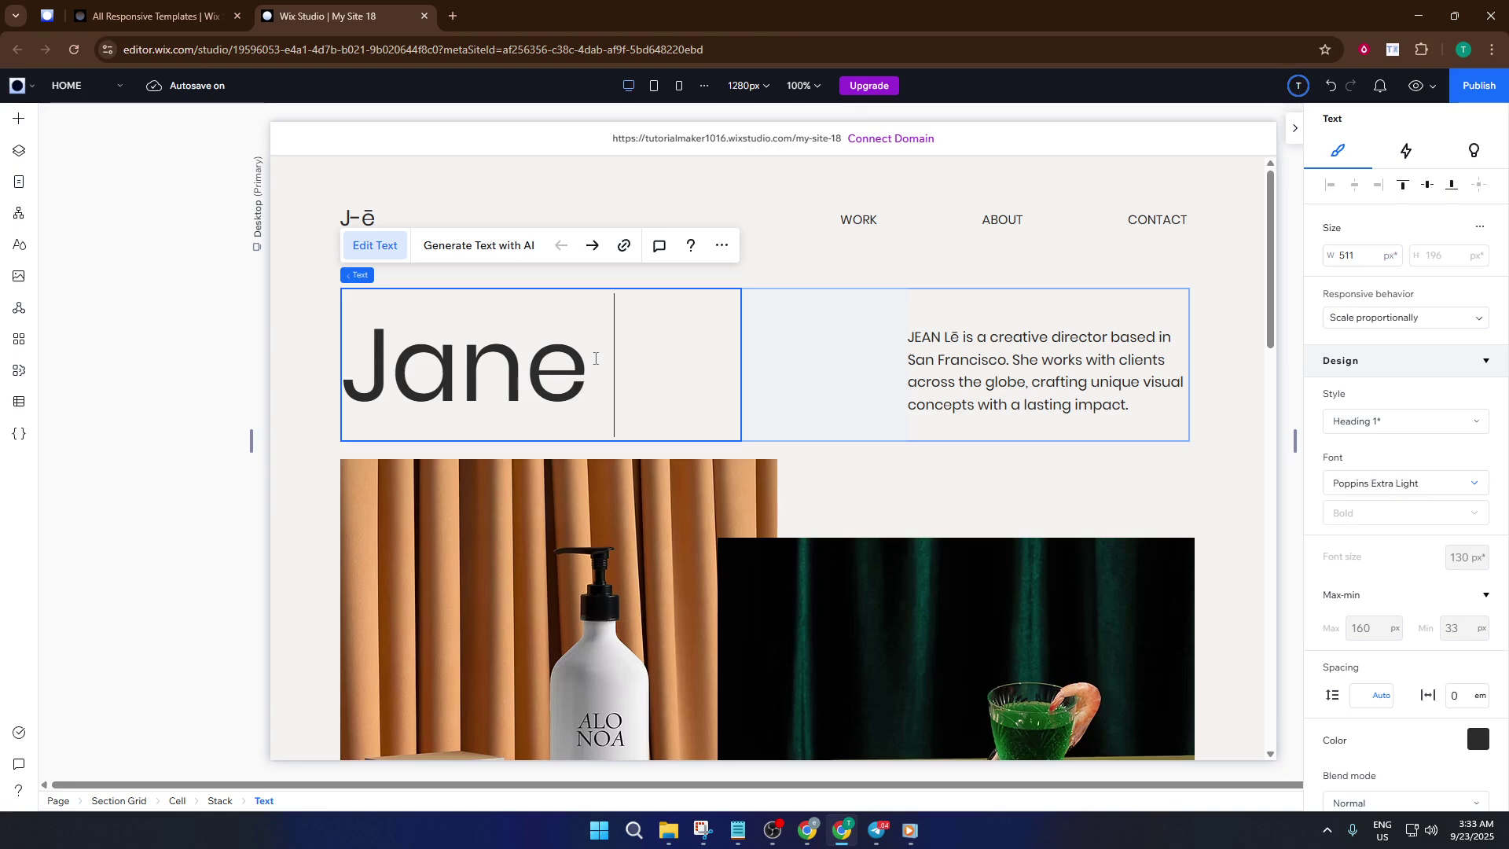
{"action": "type", "text": " Doe"}
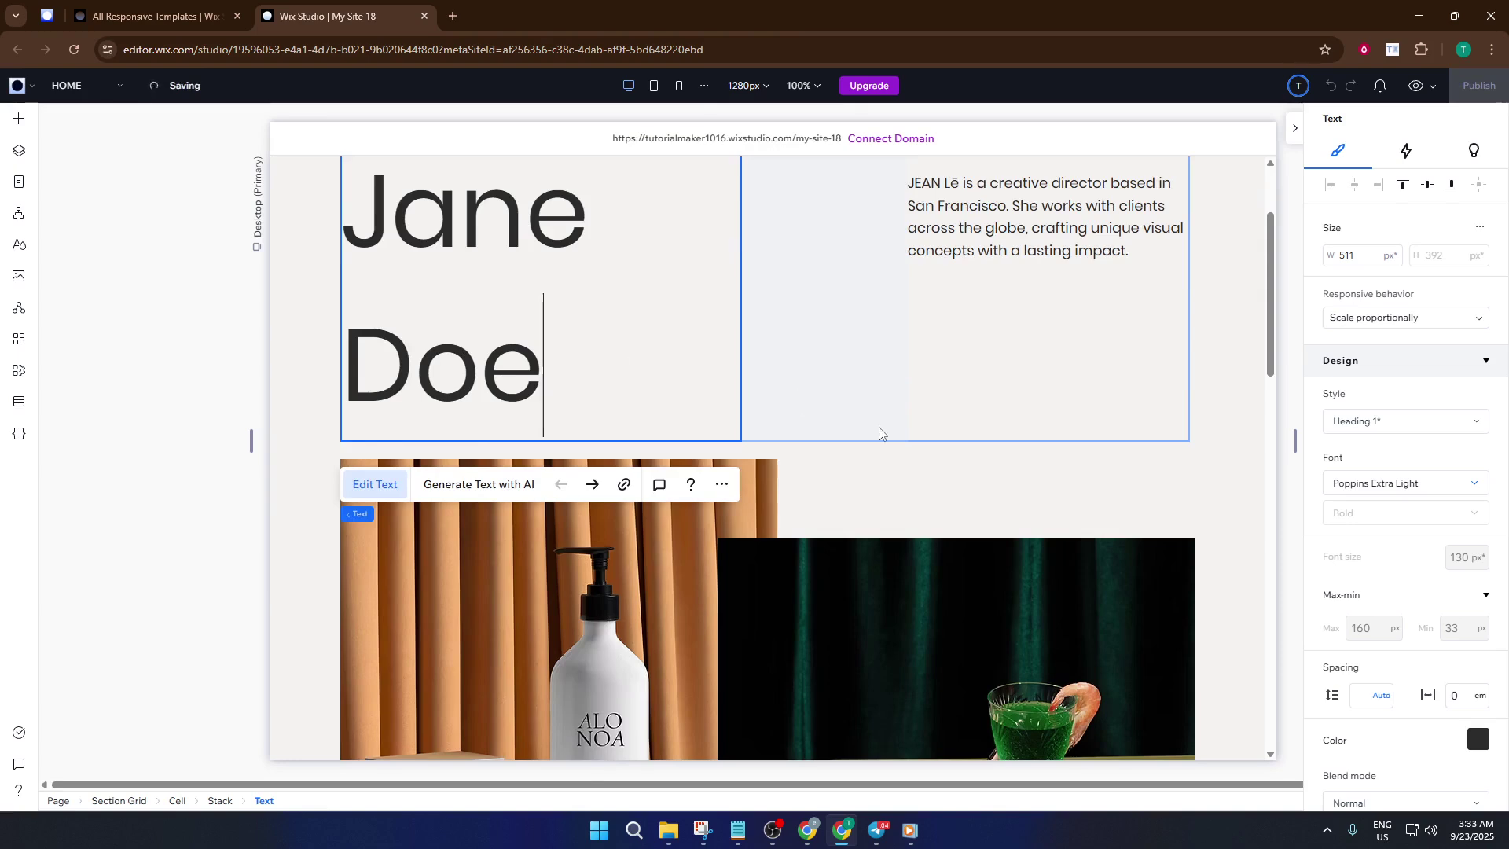
{"action": "left_click", "coordinate": [912, 492]}
{"action": "scroll", "coordinate": [924, 492], "scroll_direction": "up", "scroll_amount": 2}
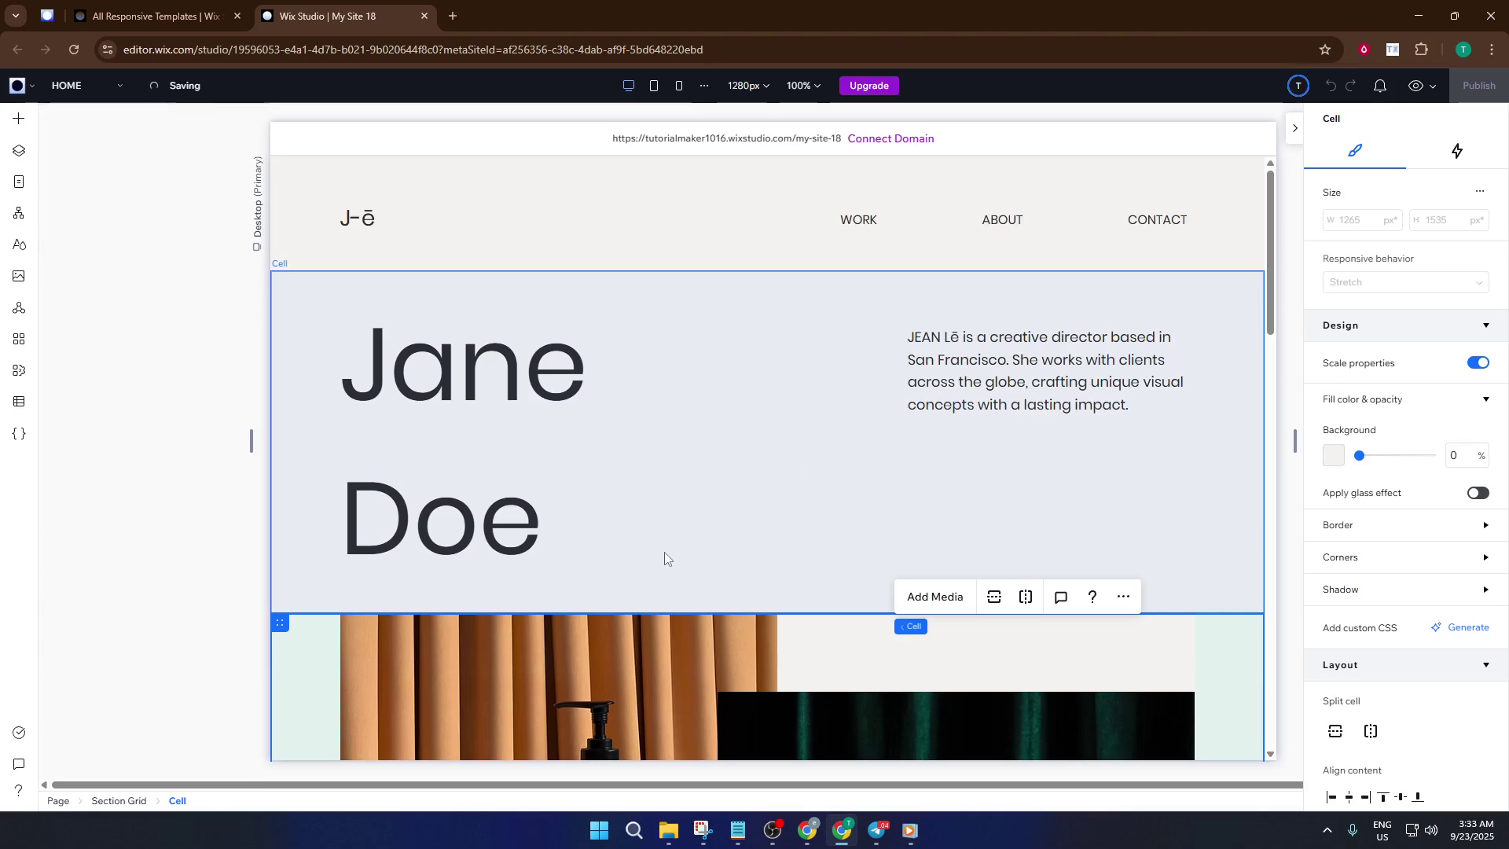
{"action": "left_click", "coordinate": [592, 533]}
- Select the bottle product image below the heading and open the media manager to change it
{"action": "scroll", "coordinate": [629, 537], "scroll_direction": "down", "scroll_amount": 4}
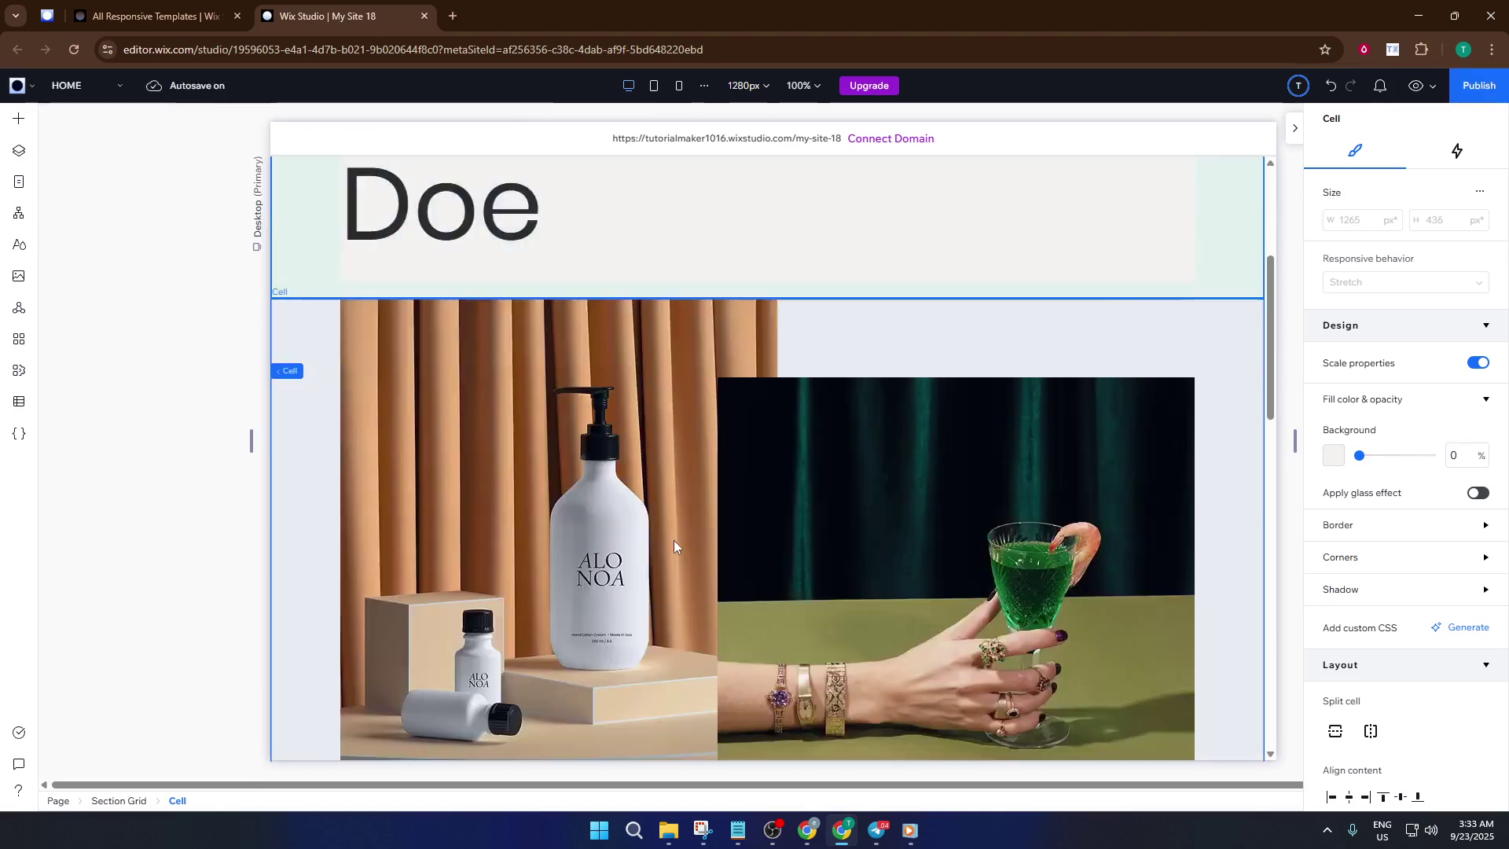
{"action": "scroll", "coordinate": [751, 540], "scroll_direction": "down", "scroll_amount": 2}
{"action": "scroll", "coordinate": [733, 521], "scroll_direction": "up", "scroll_amount": 3}
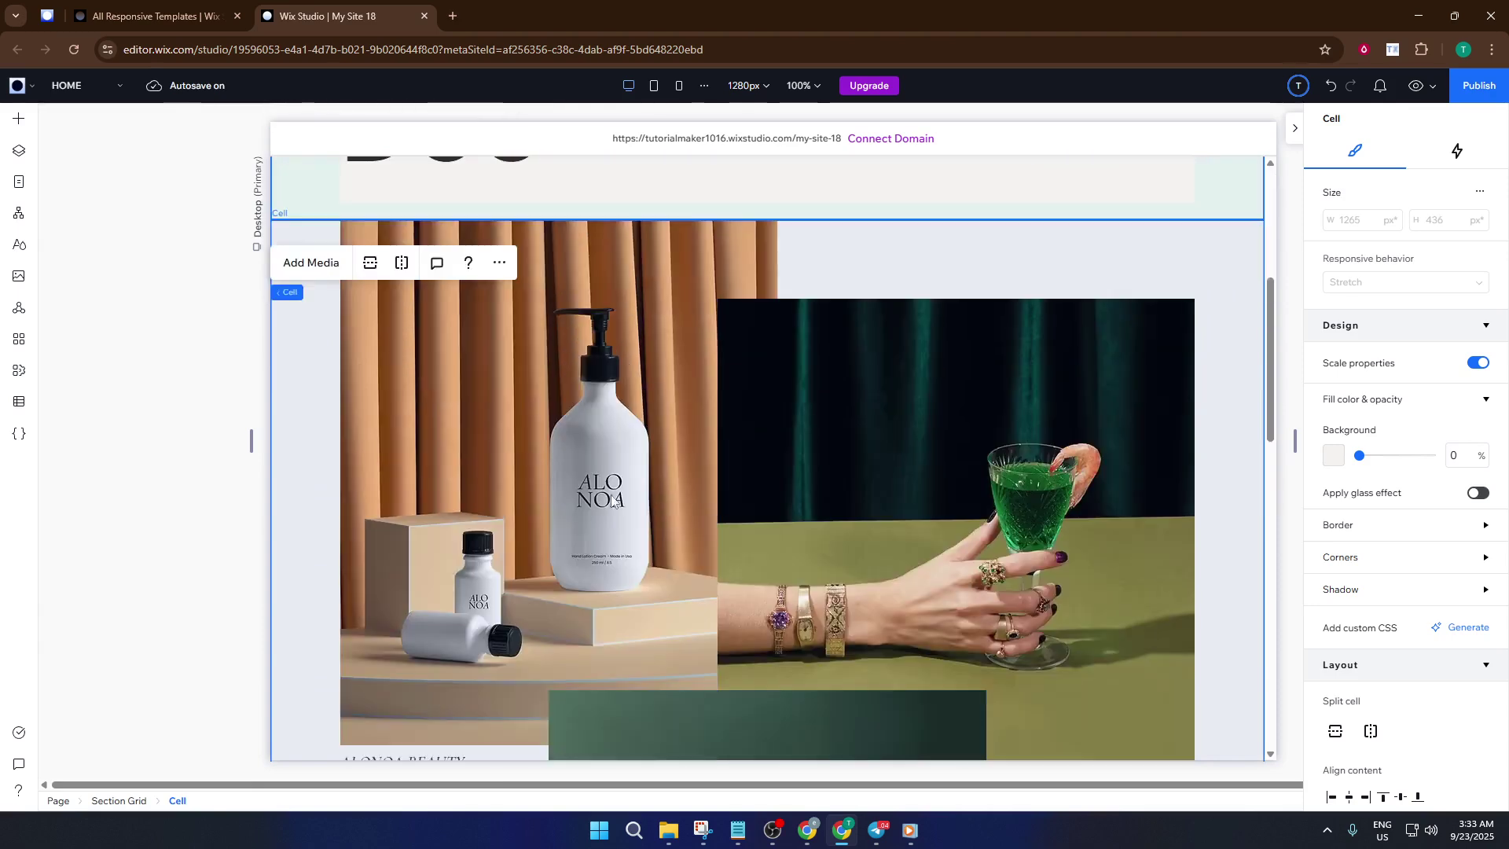
{"action": "left_click", "coordinate": [588, 459]}
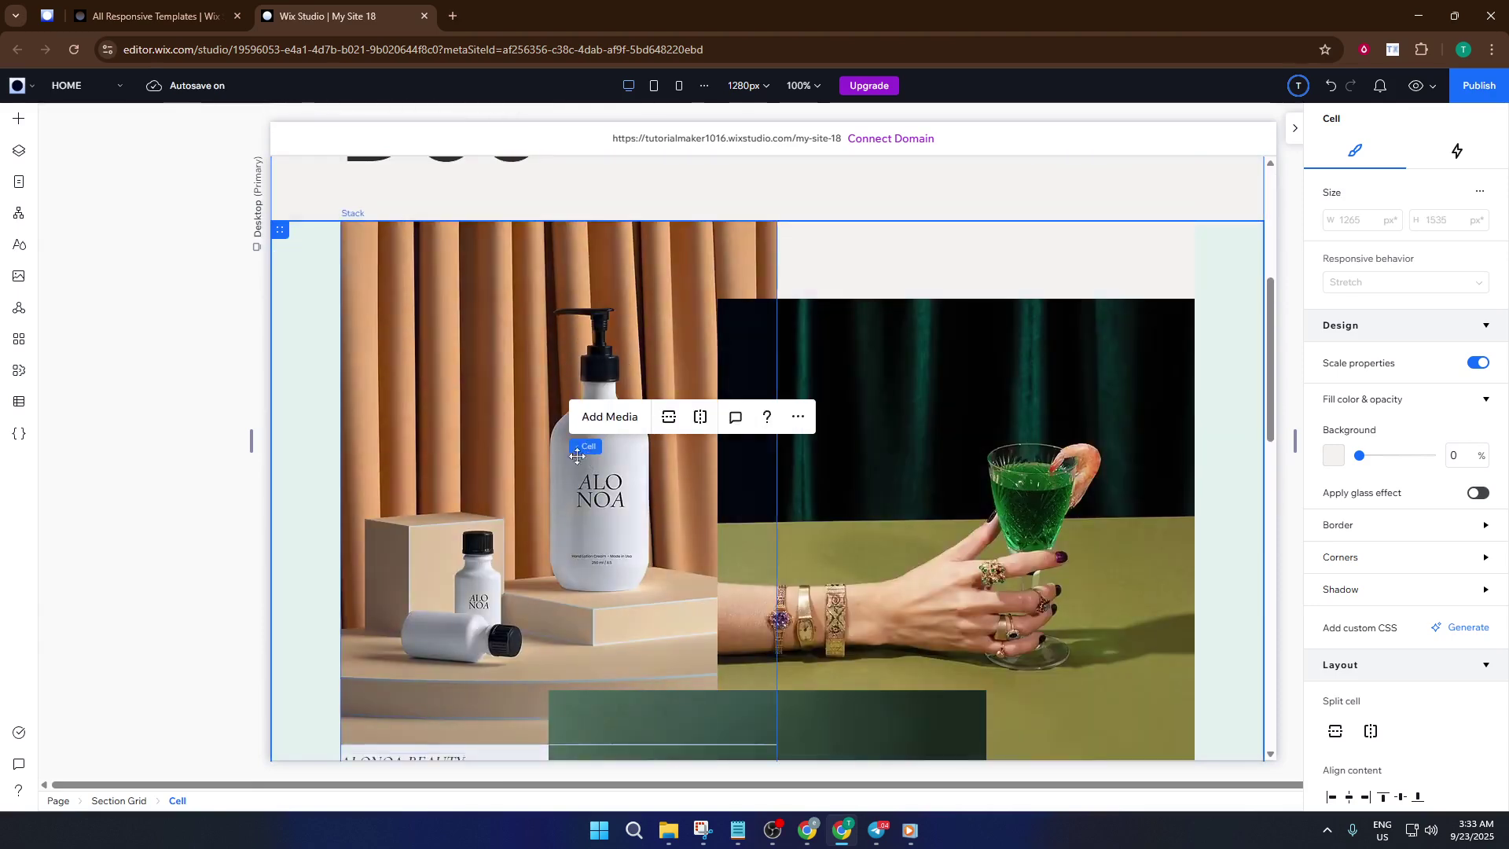
{"action": "left_click", "coordinate": [577, 432]}
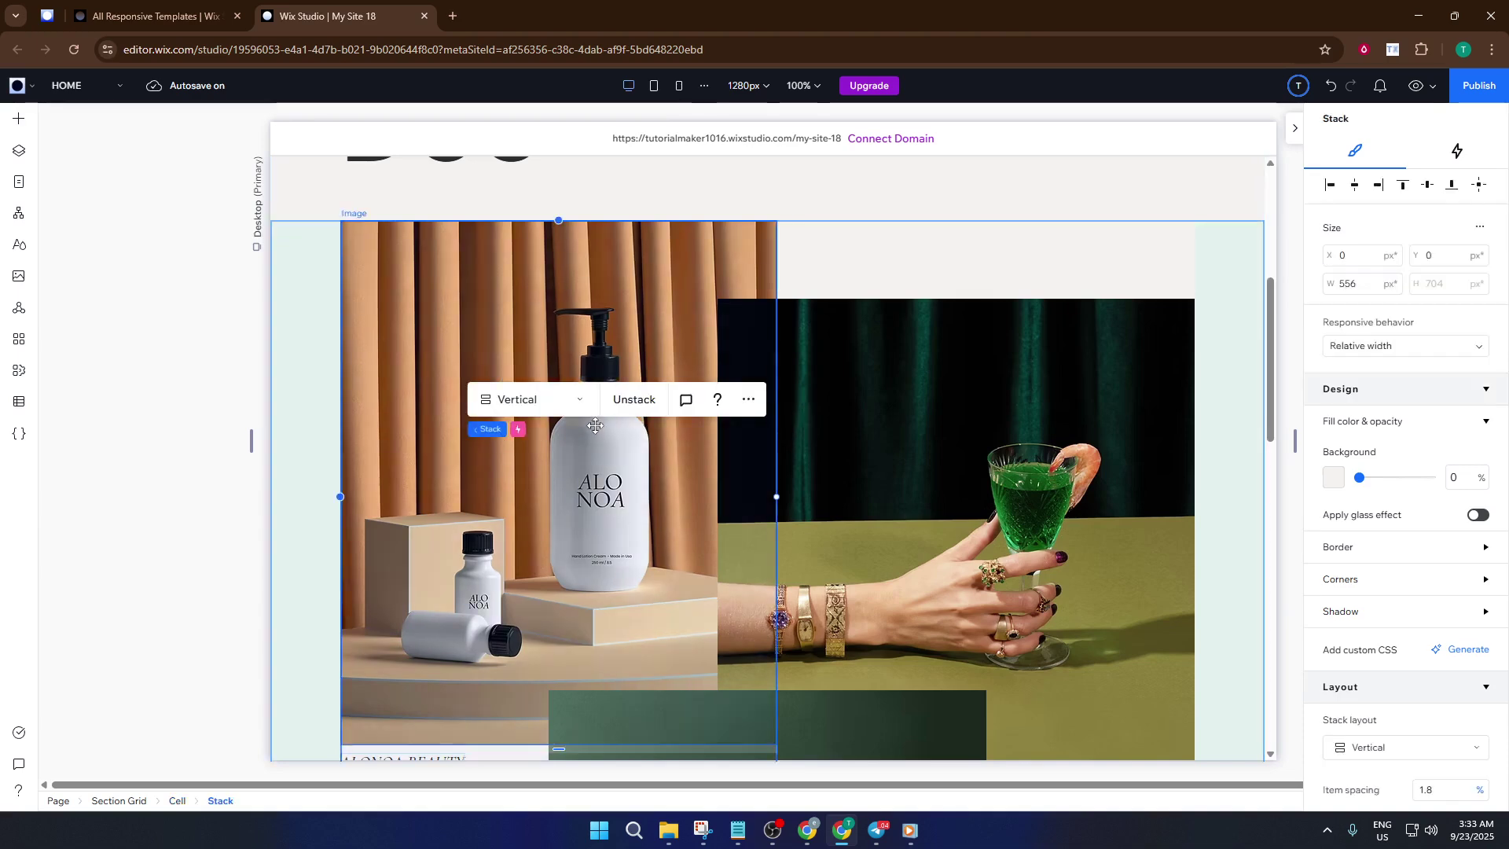
{"action": "left_click", "coordinate": [543, 477]}
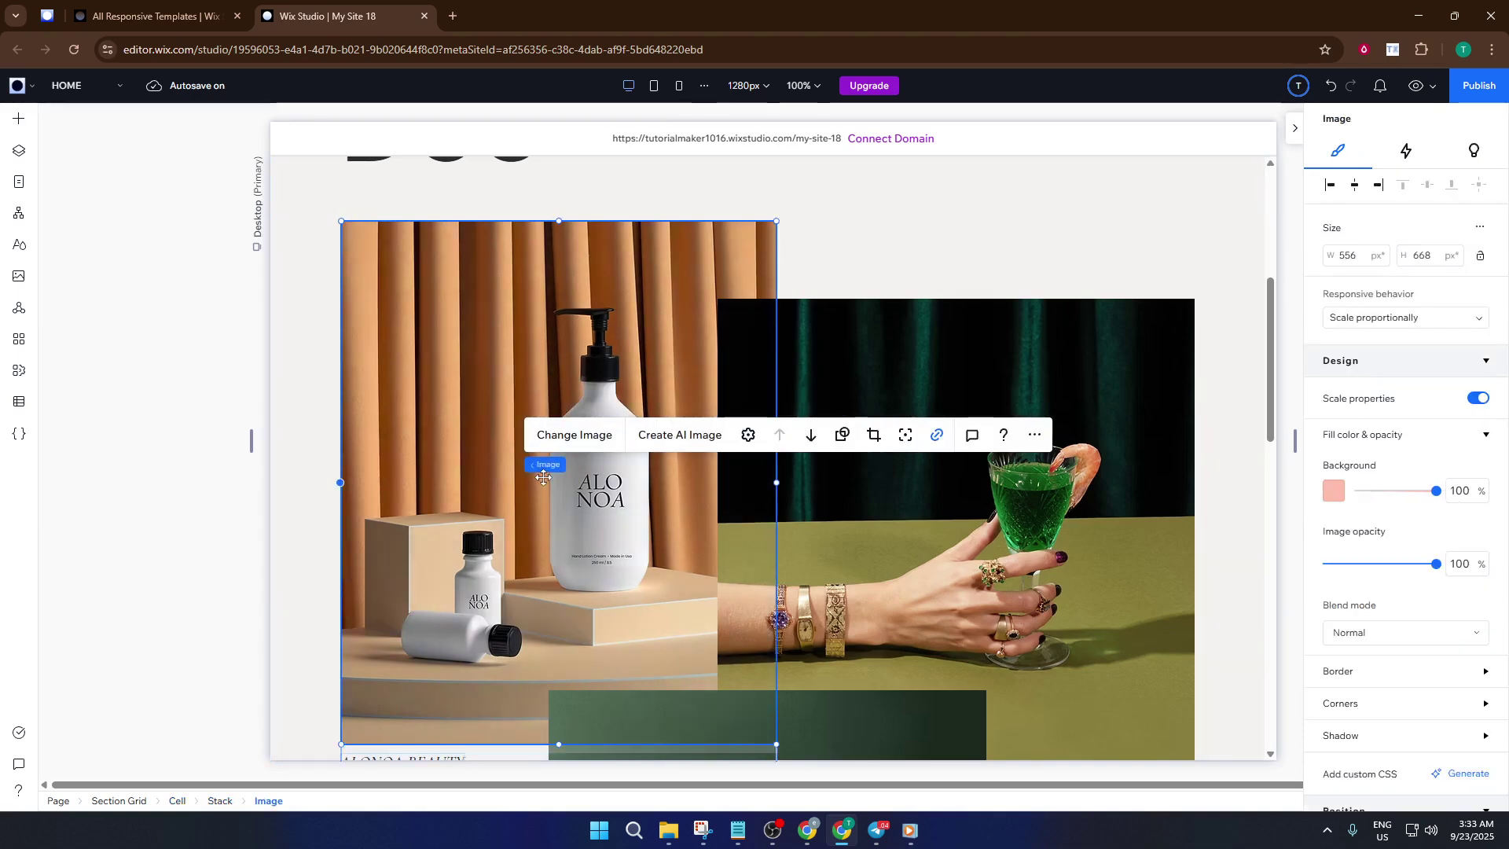
{"action": "left_click", "coordinate": [585, 445]}
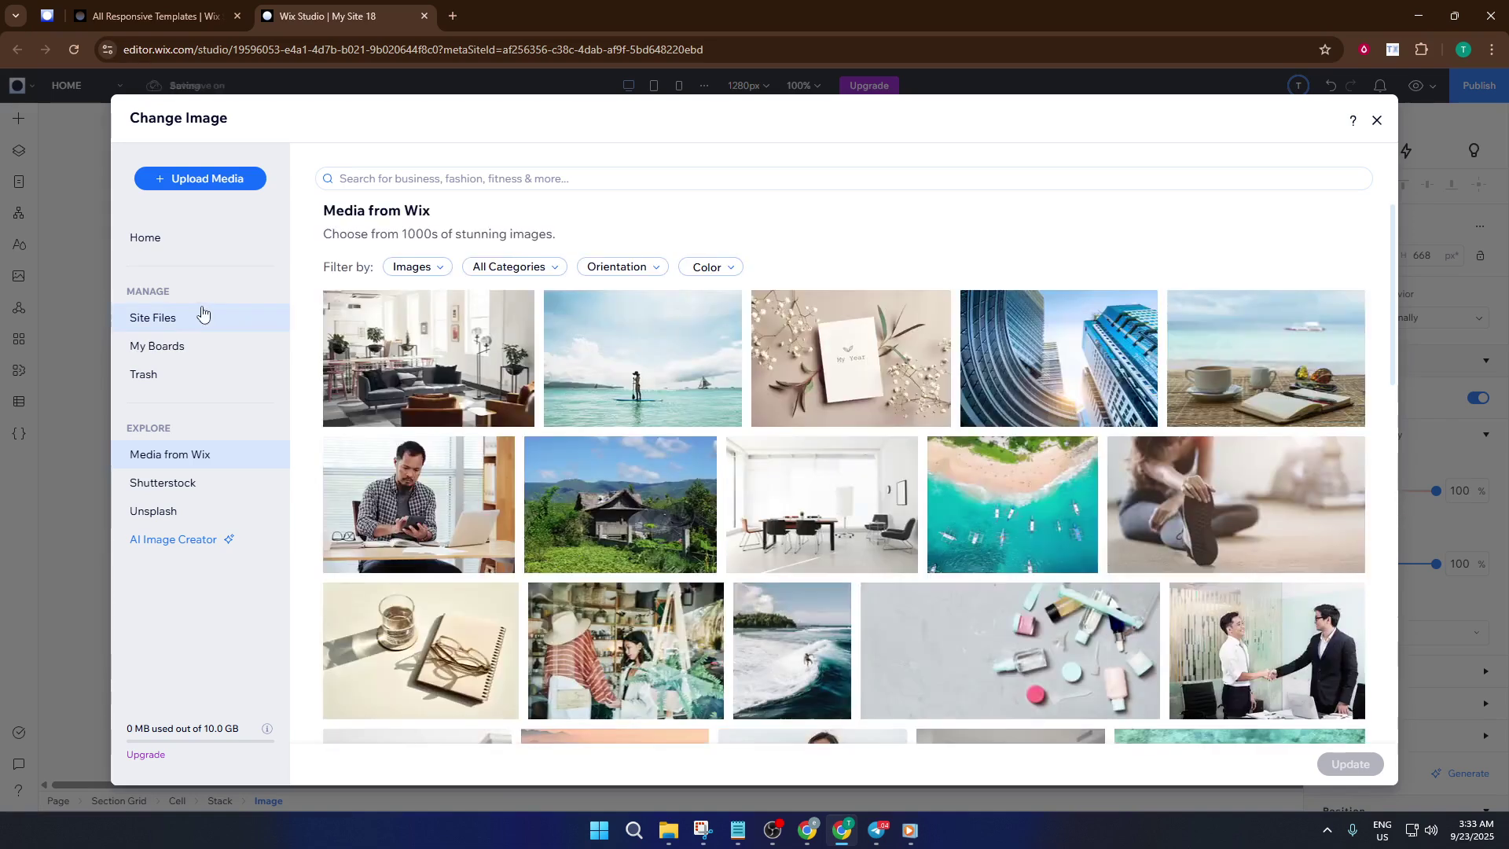
- Upload the image file 1.JPG from the computer to the site files and use it as the replacement image
{"action": "left_click", "coordinate": [206, 317]}
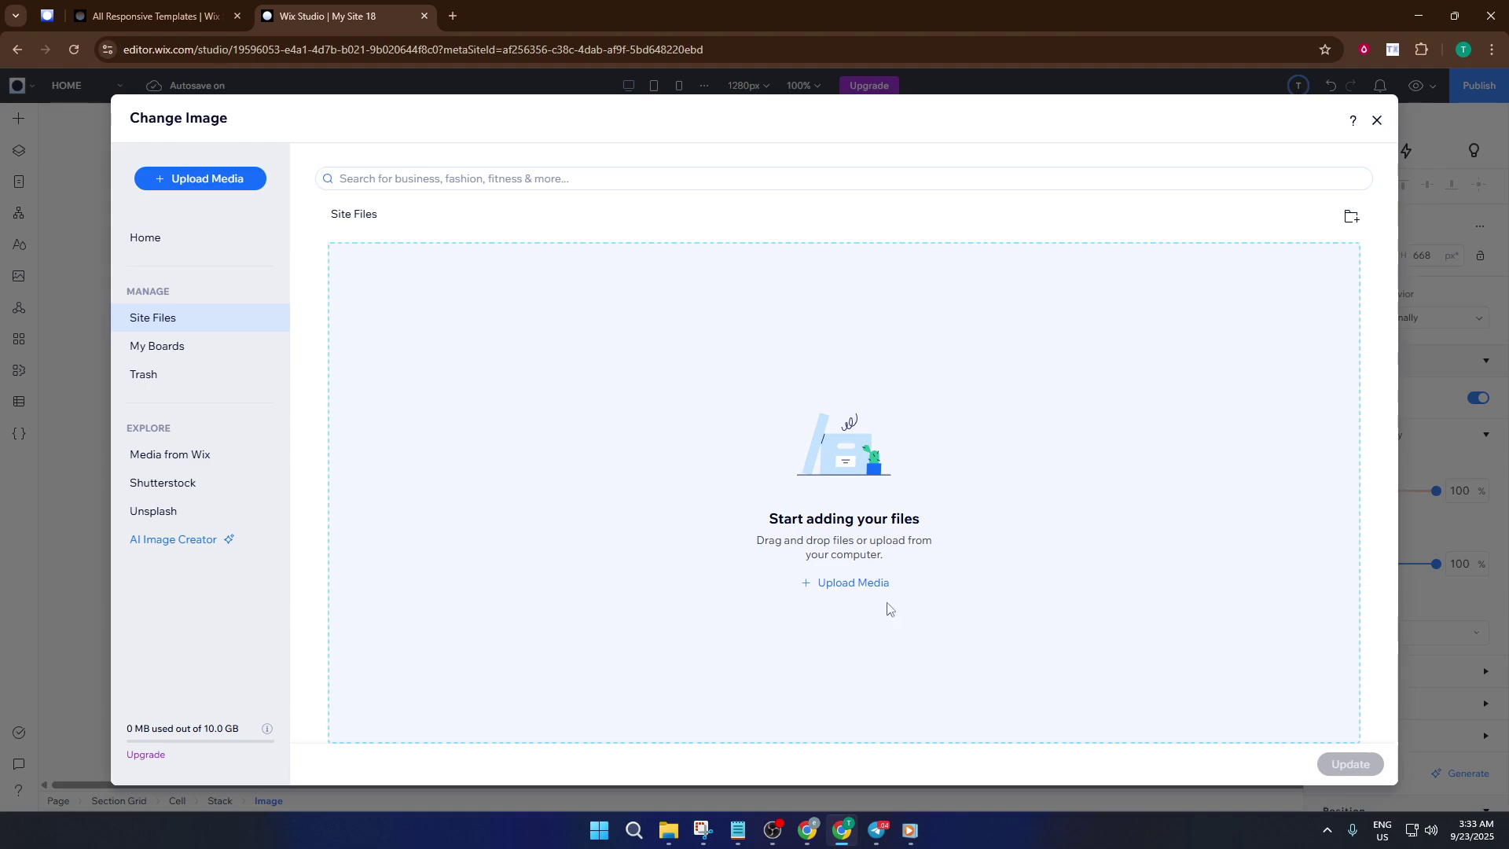
{"action": "left_click", "coordinate": [855, 586]}
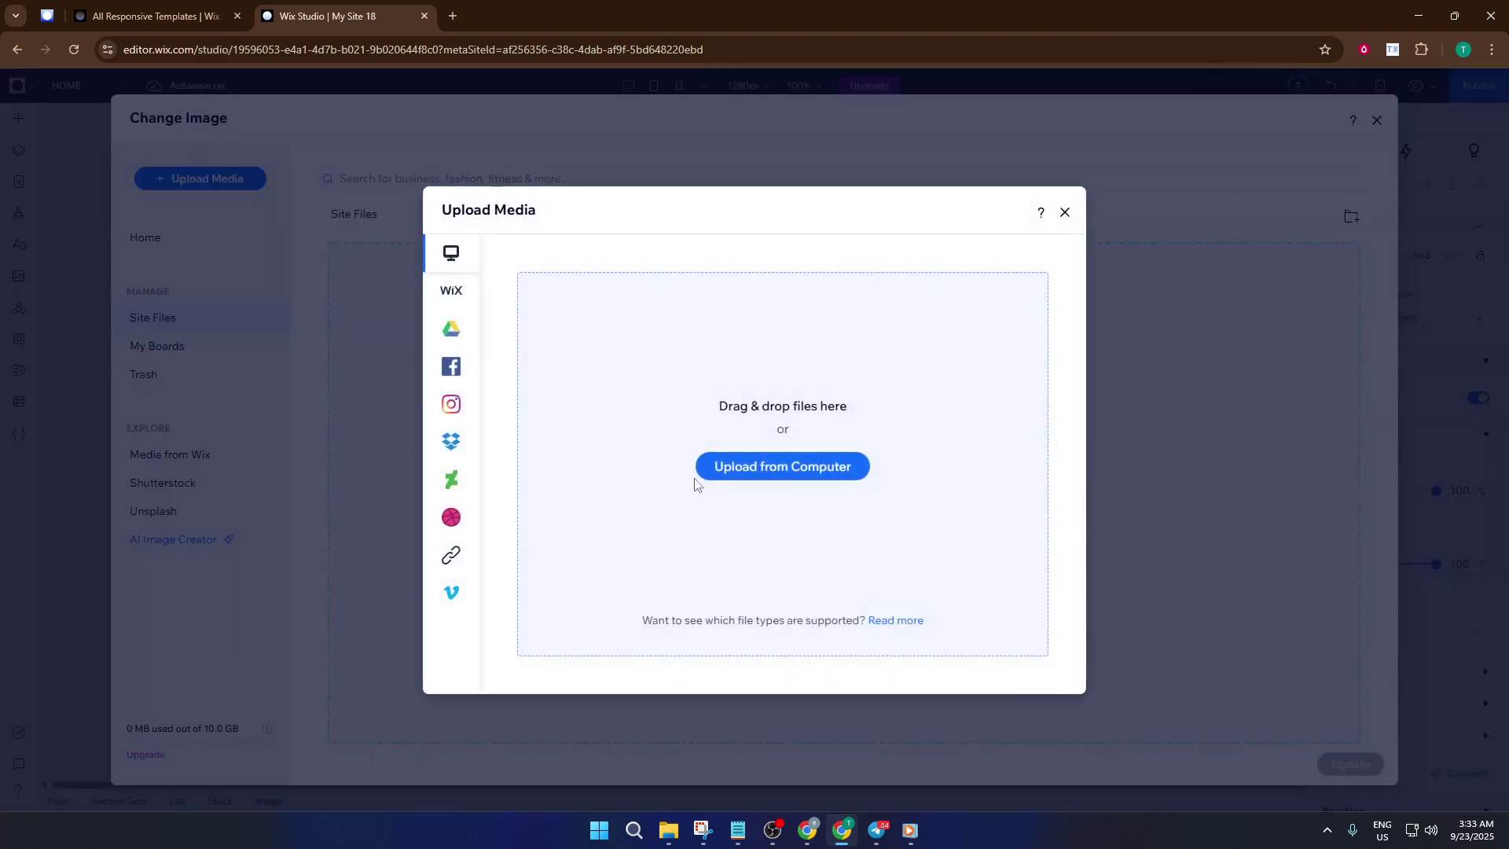
{"action": "left_click", "coordinate": [780, 467]}
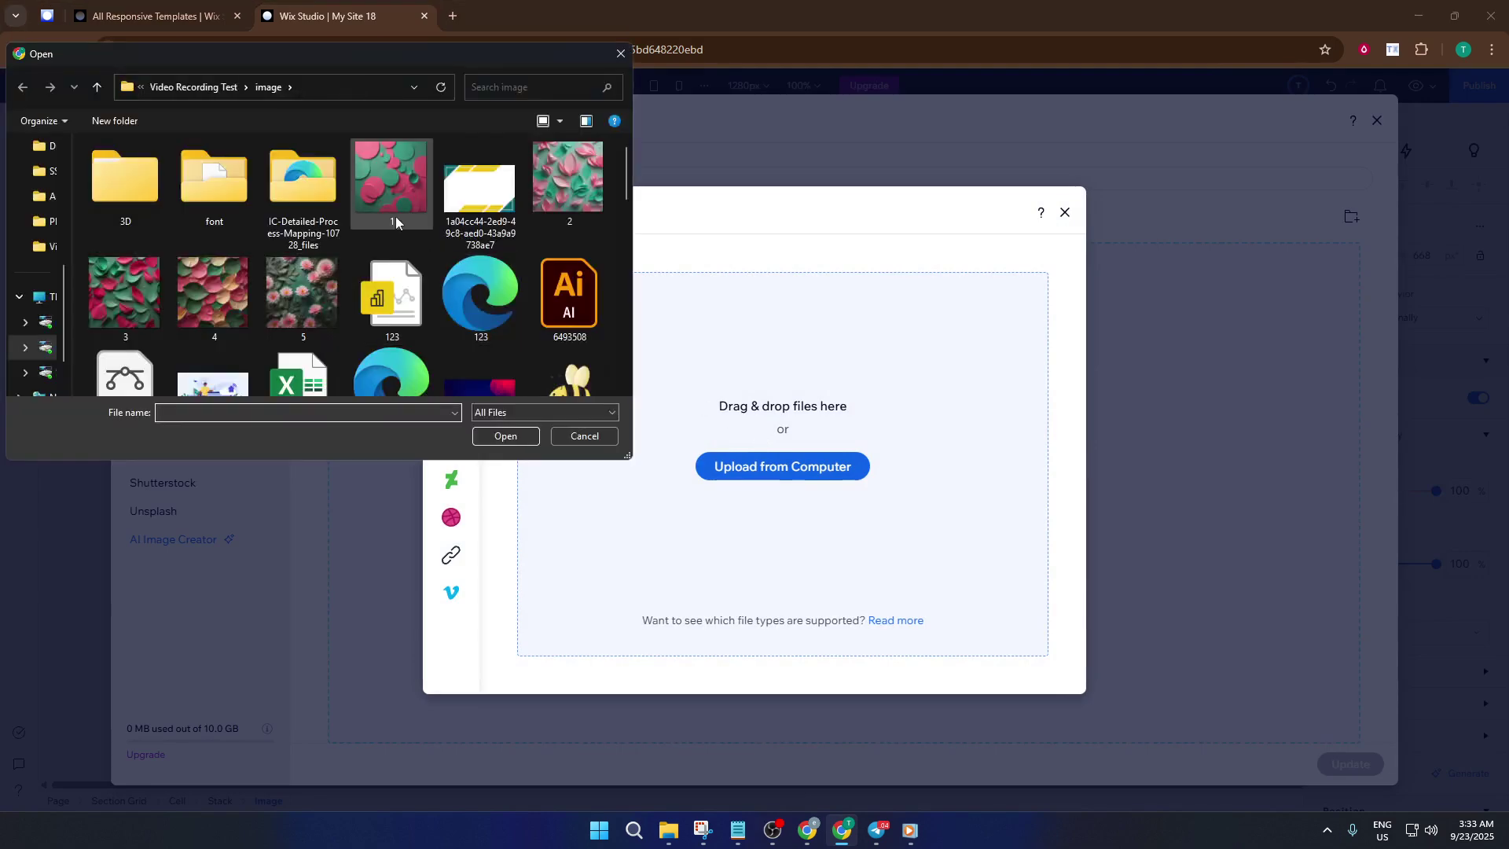
{"action": "left_click", "coordinate": [393, 197]}
{"action": "left_click", "coordinate": [505, 435]}
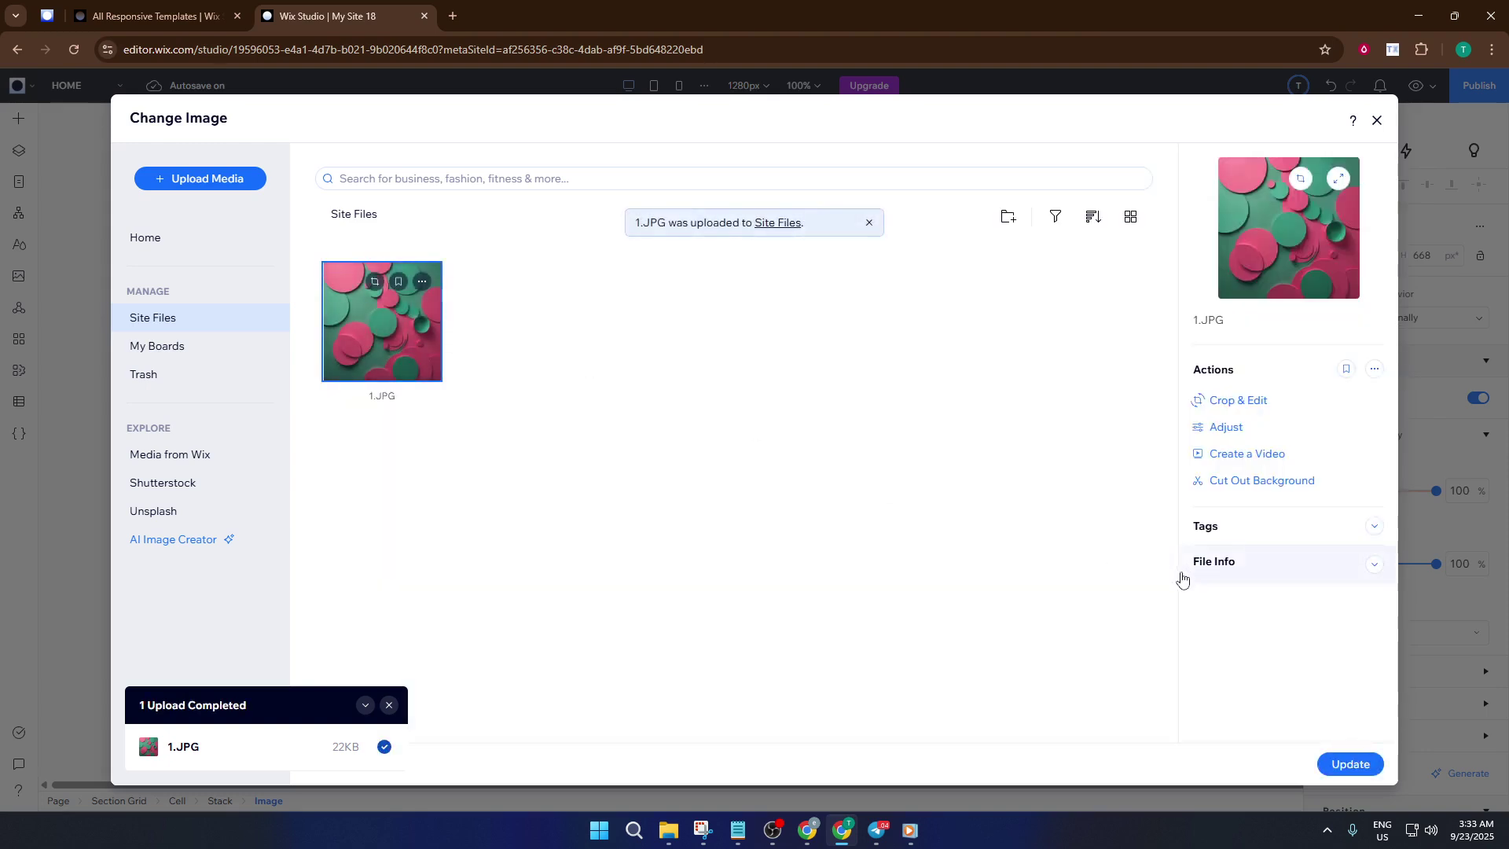
{"action": "left_click", "coordinate": [1350, 764]}
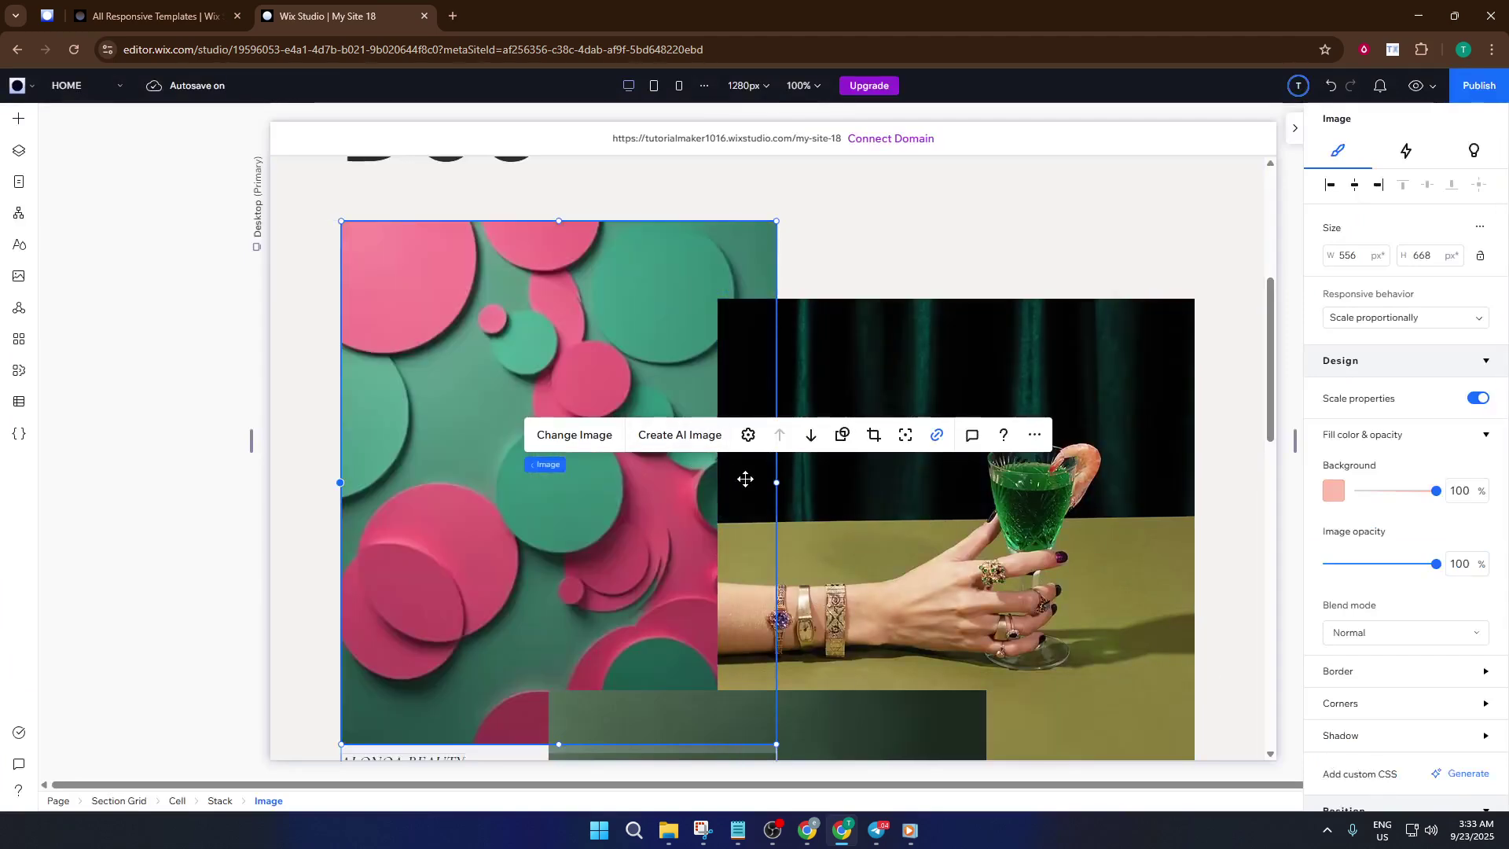
- Look over the rest of the home page and publish the site on the free Wix Studio domain with the address ending my-site-18
{"action": "scroll", "coordinate": [748, 475], "scroll_direction": "down", "scroll_amount": 7}
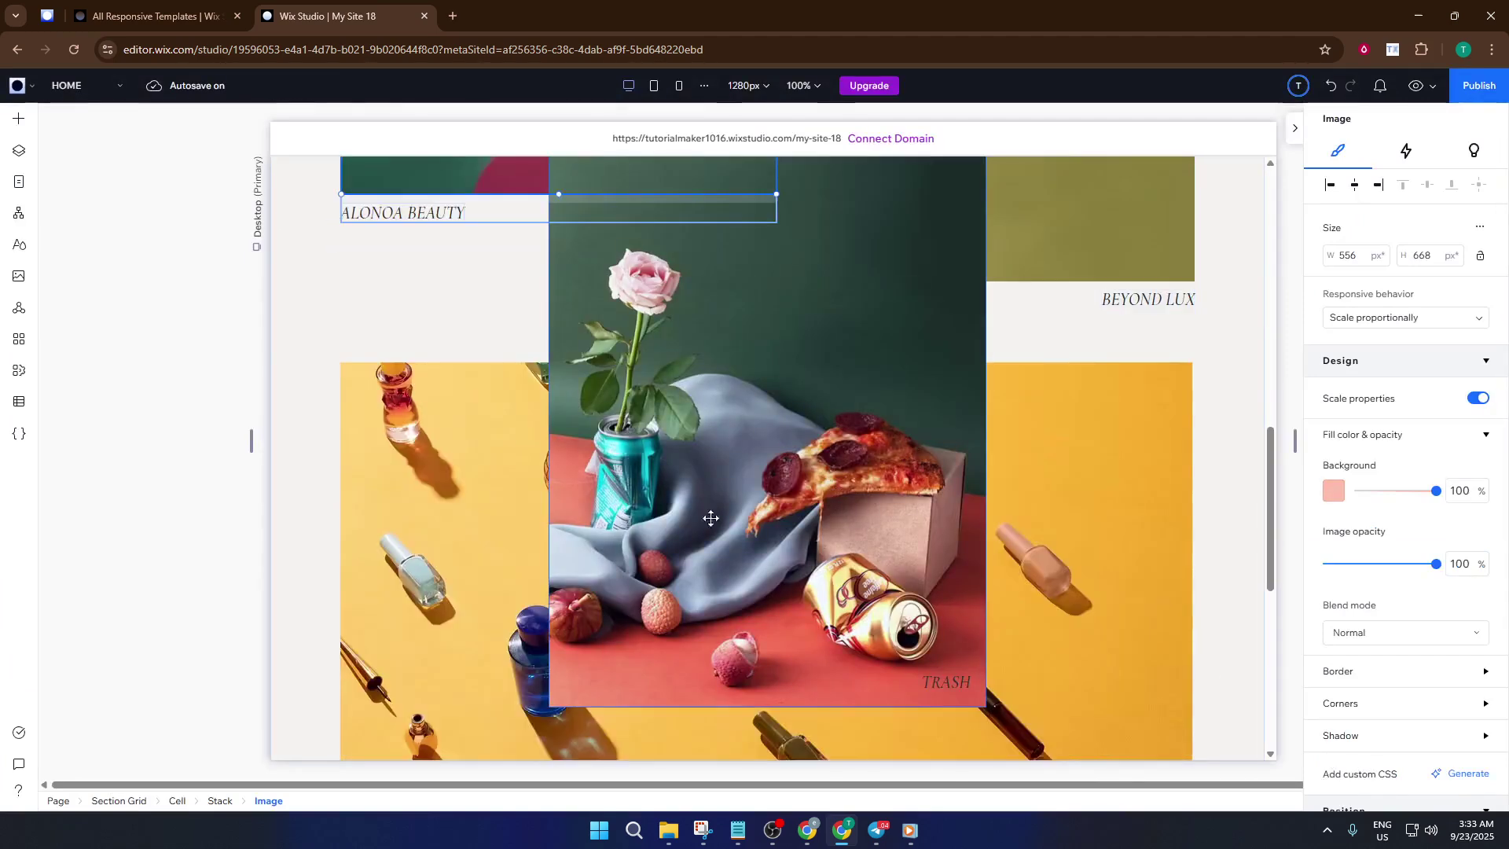
{"action": "scroll", "coordinate": [772, 515], "scroll_direction": "down", "scroll_amount": 4}
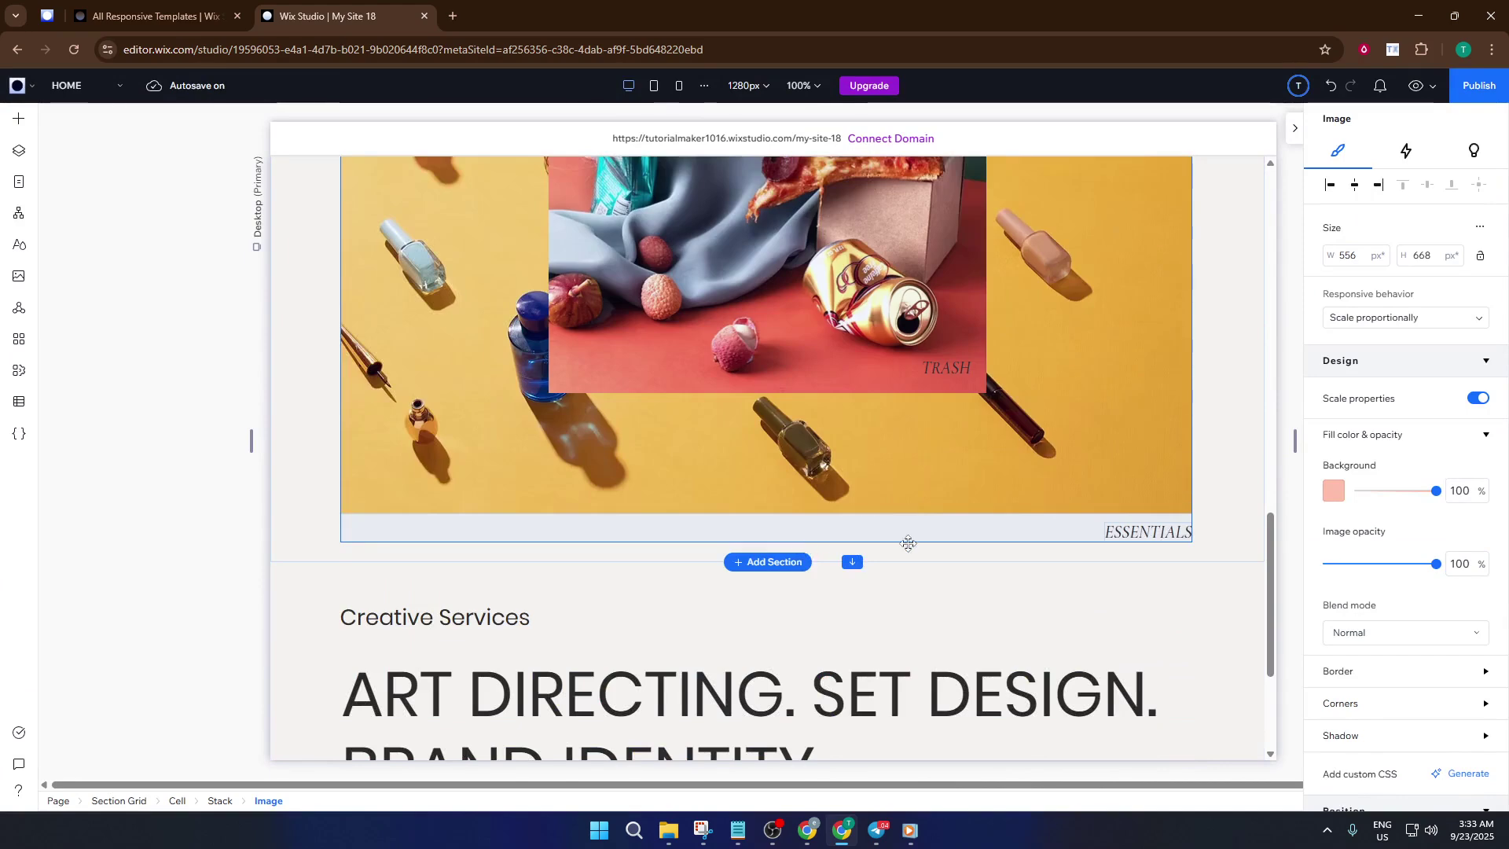
{"action": "scroll", "coordinate": [1216, 573], "scroll_direction": "down", "scroll_amount": 3}
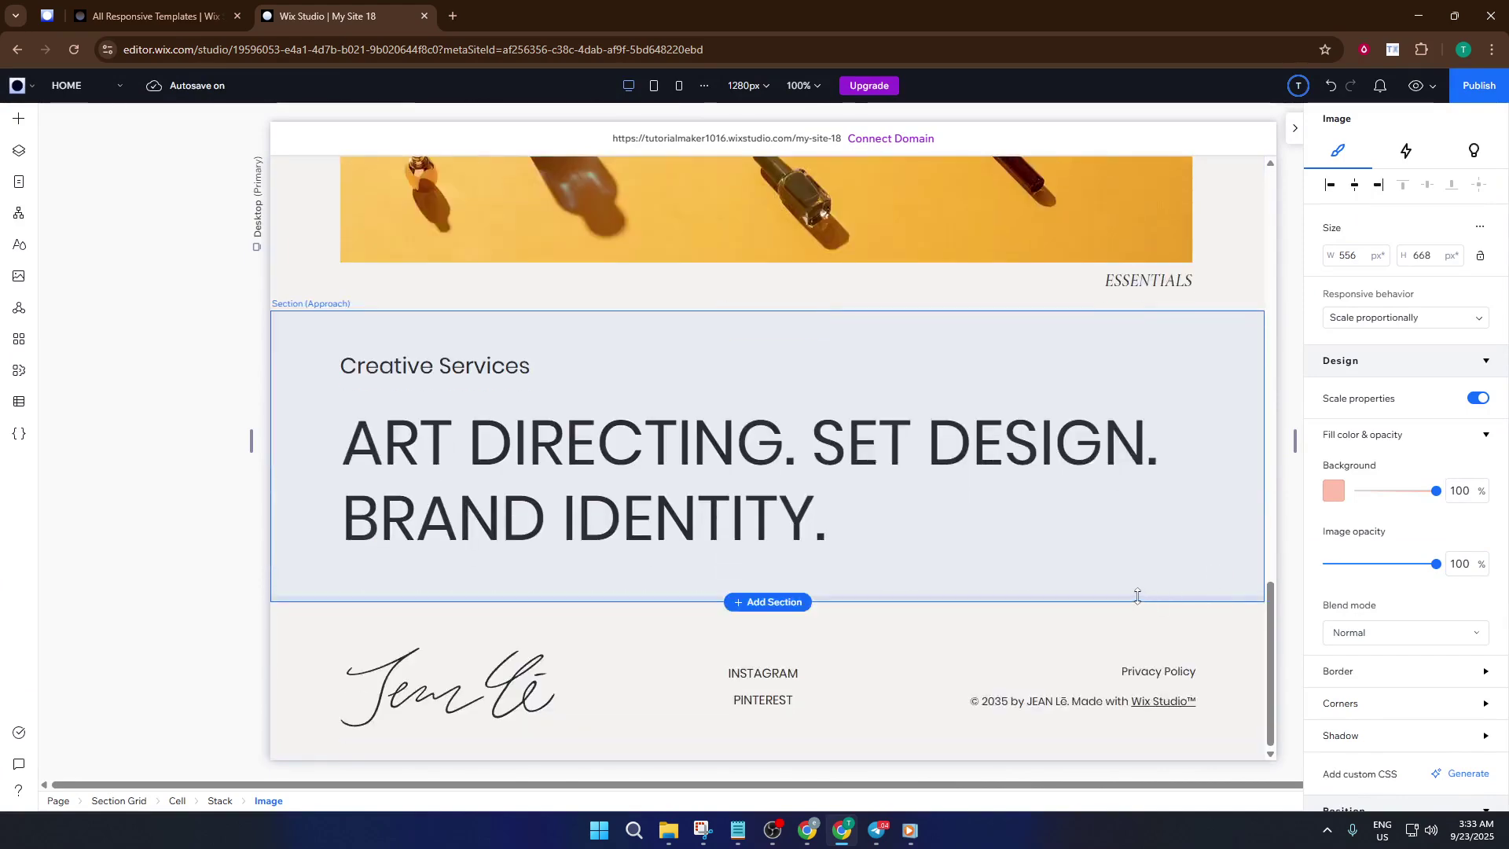
{"action": "scroll", "coordinate": [1101, 559], "scroll_direction": "up", "scroll_amount": 5}
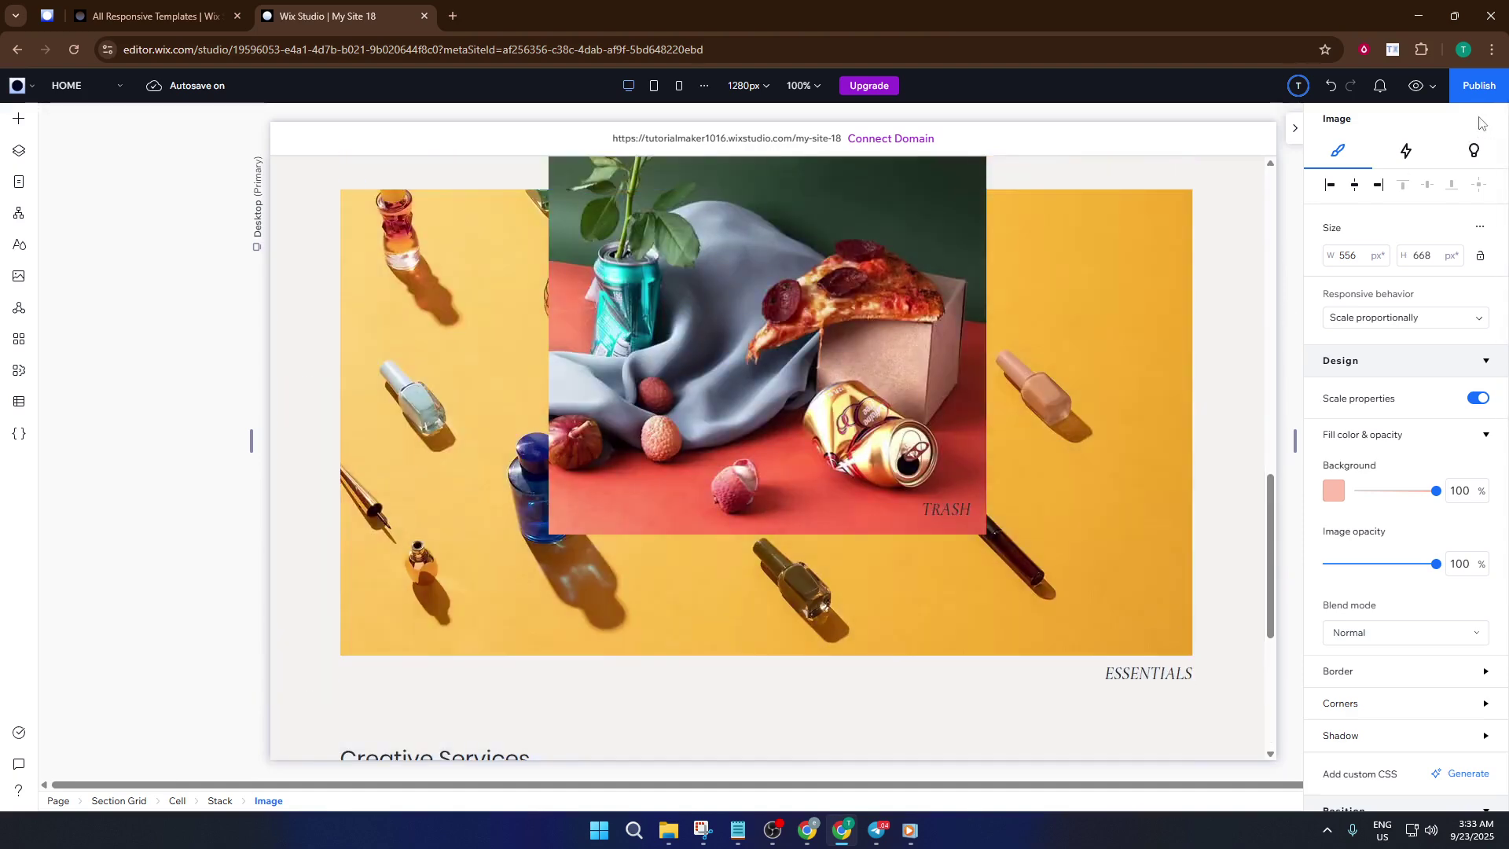
{"action": "left_click", "coordinate": [1480, 87]}
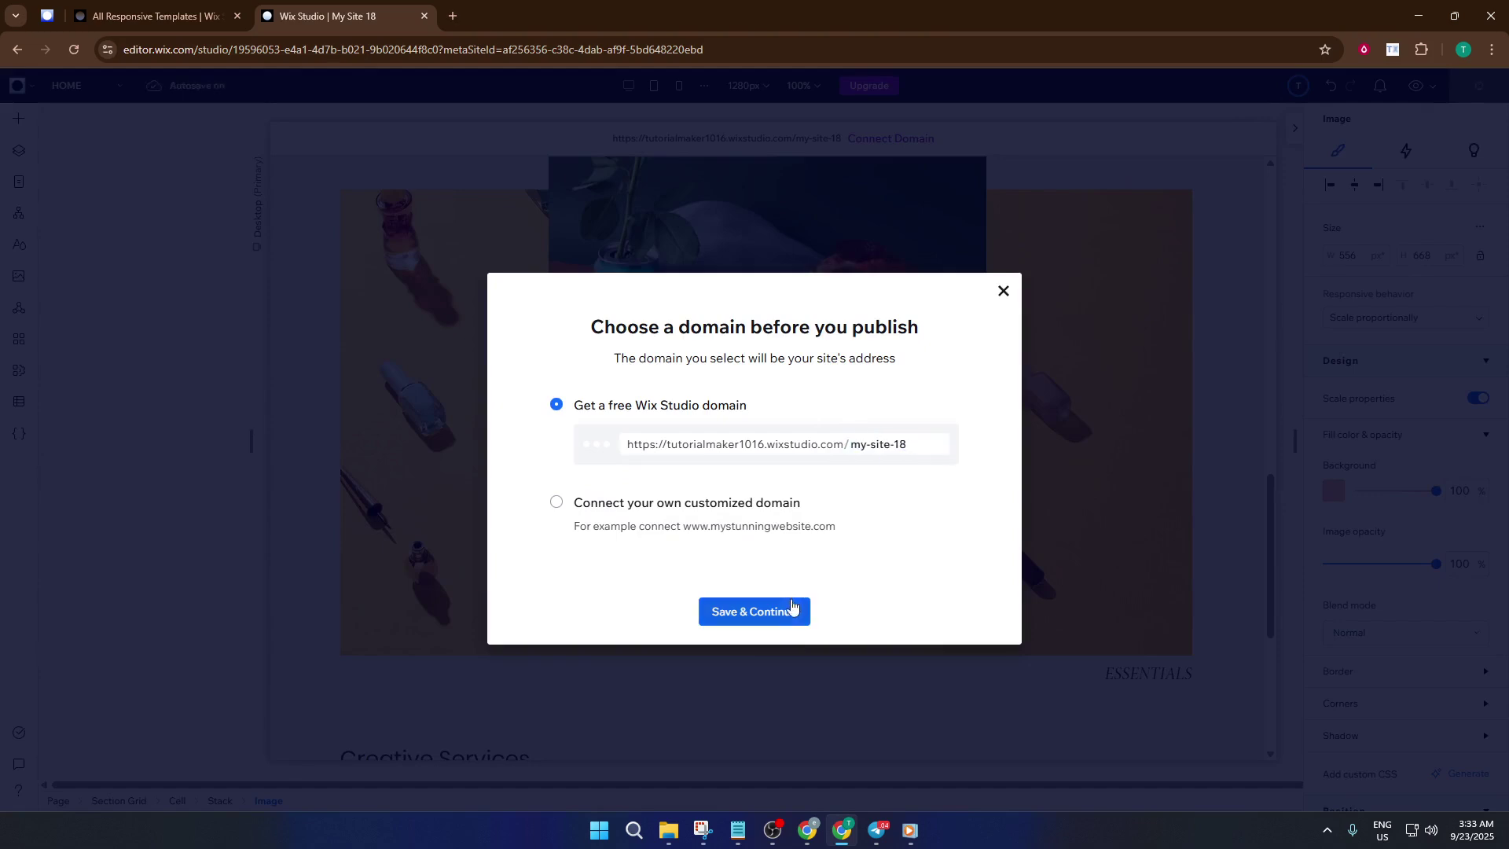
{"action": "left_click", "coordinate": [771, 613]}
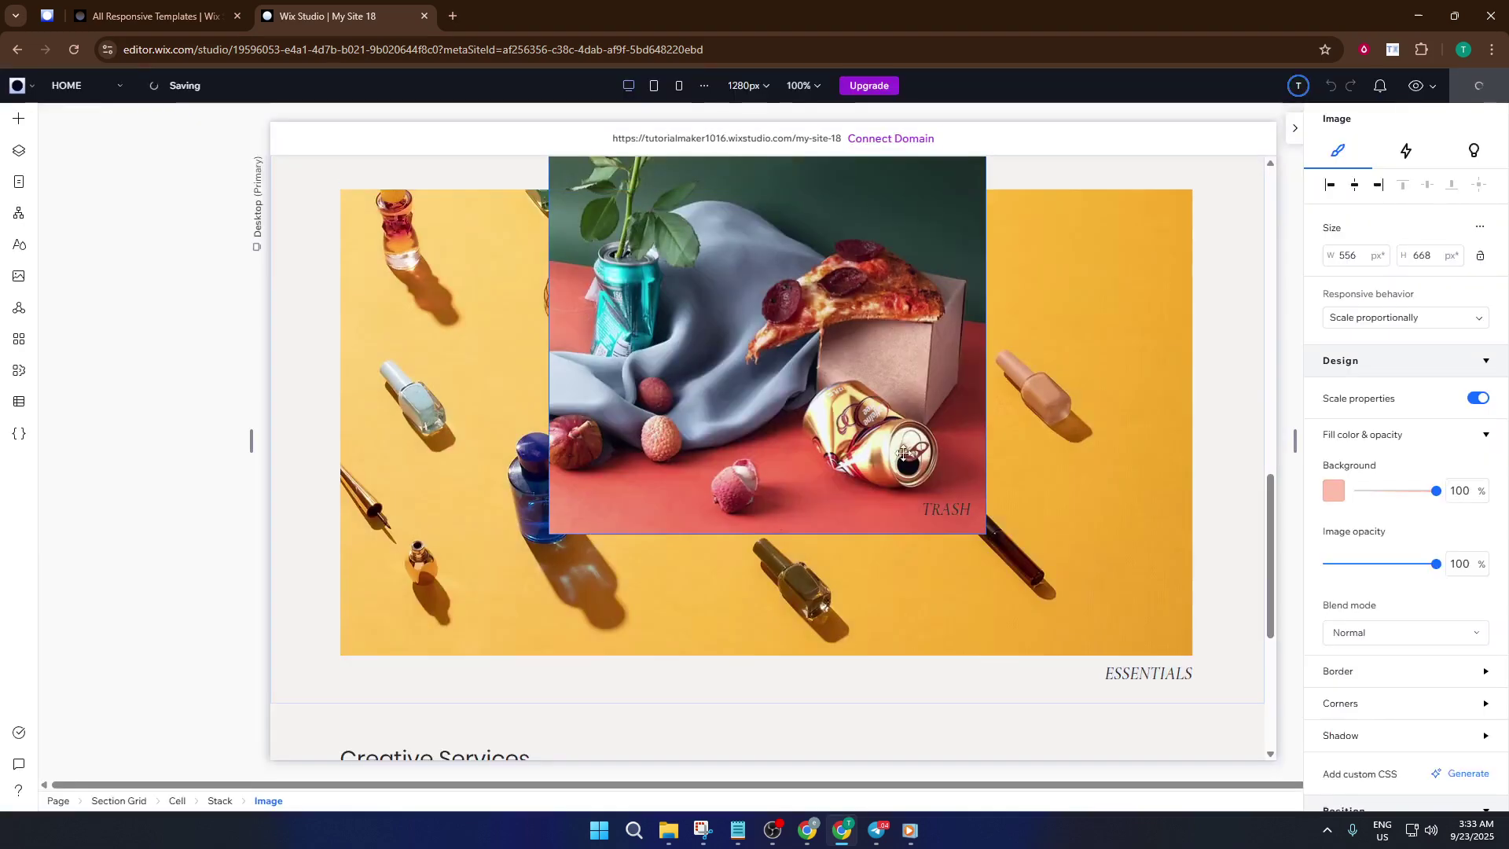